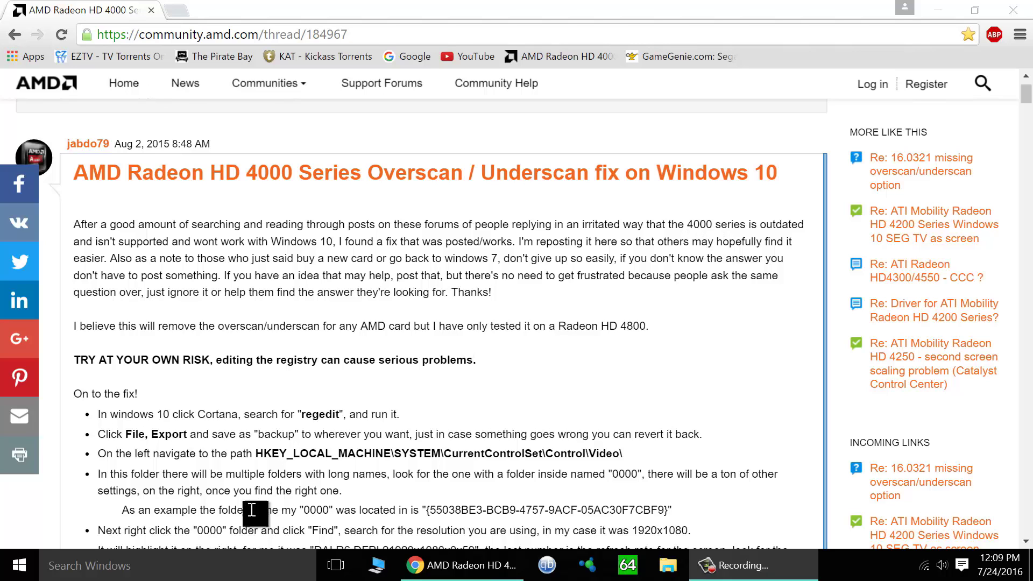
Launch Registry Editor by searching 'regedit' from the Windows Start search
click(175, 570)
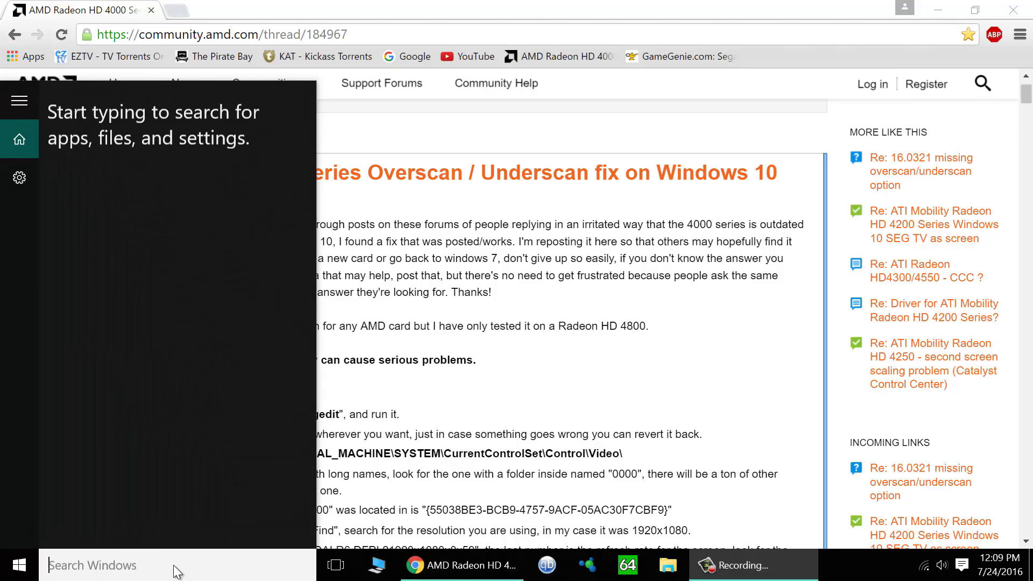
text(rege)
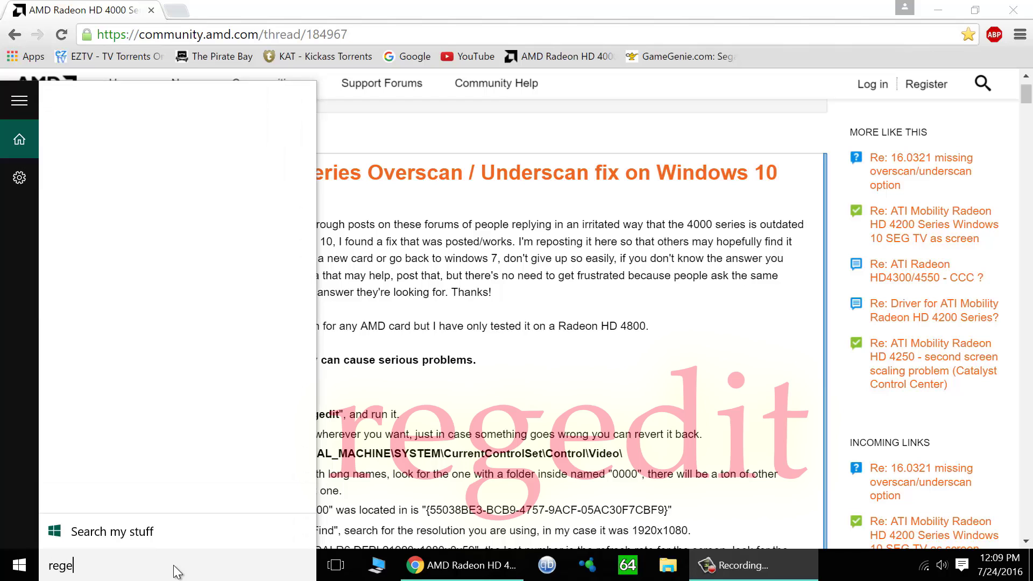
text(dit)
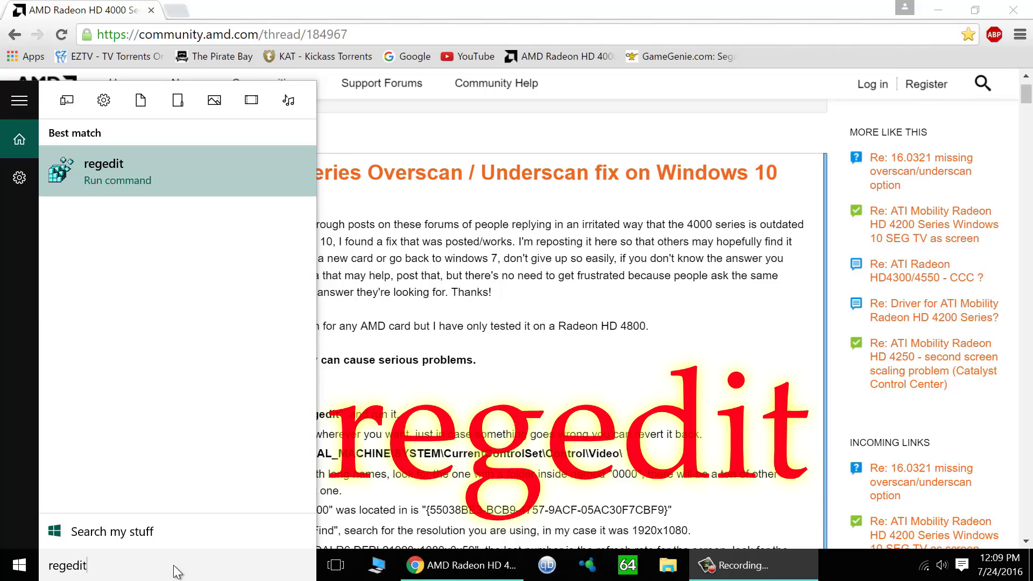
key(Return)
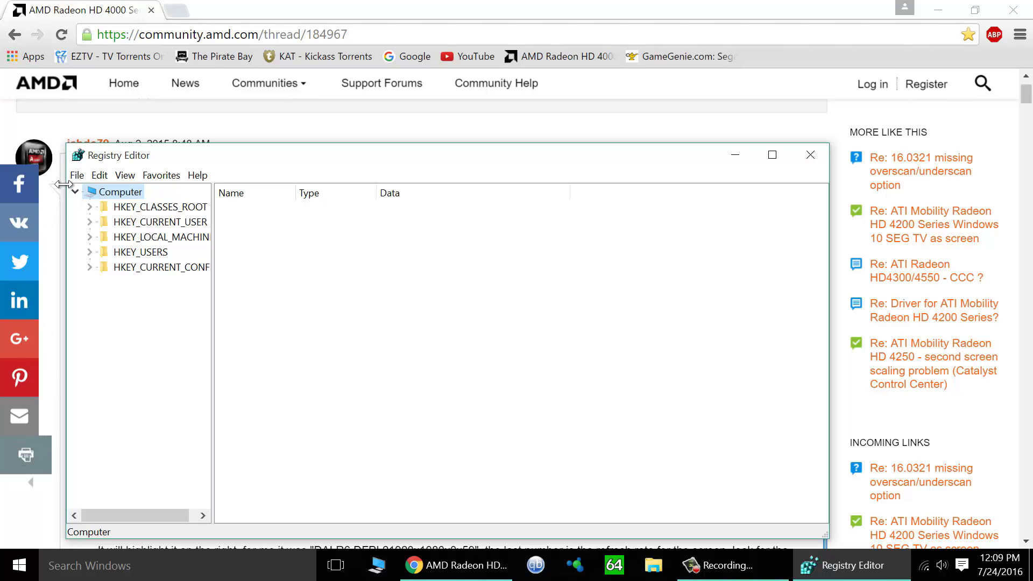
Export the entire registry to Documents as the backup file regback1
click(79, 176)
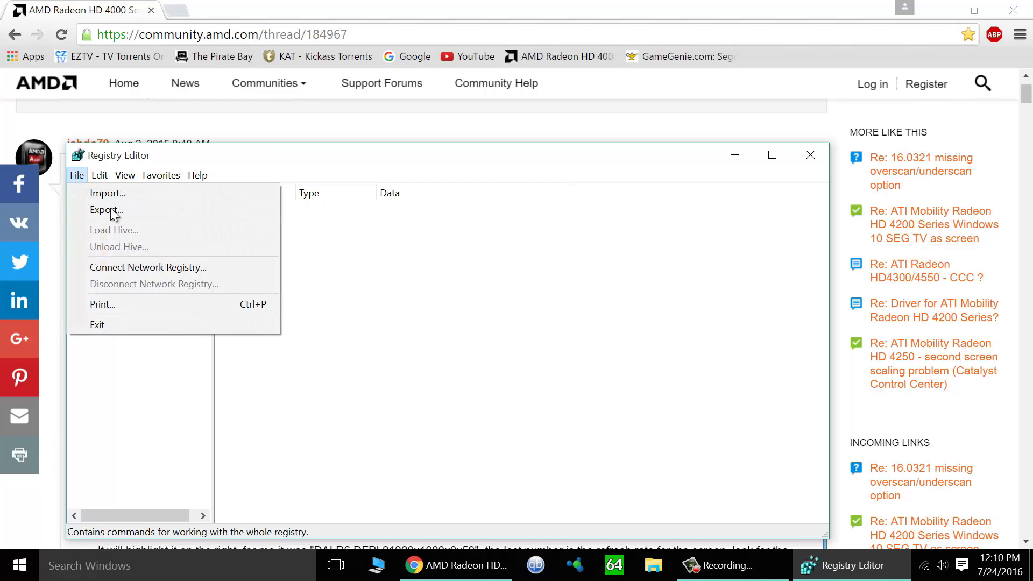
click(127, 211)
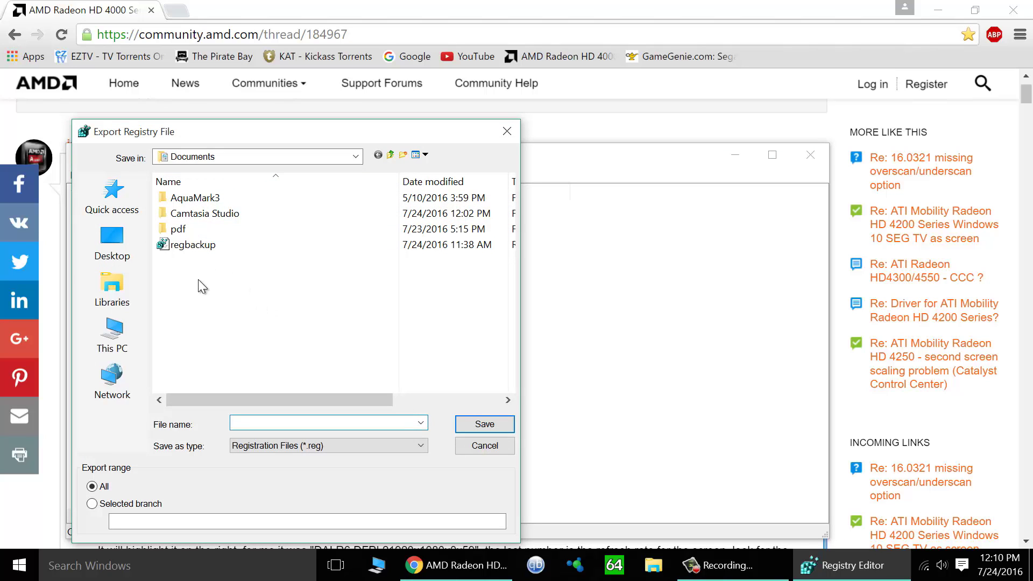
text(re)
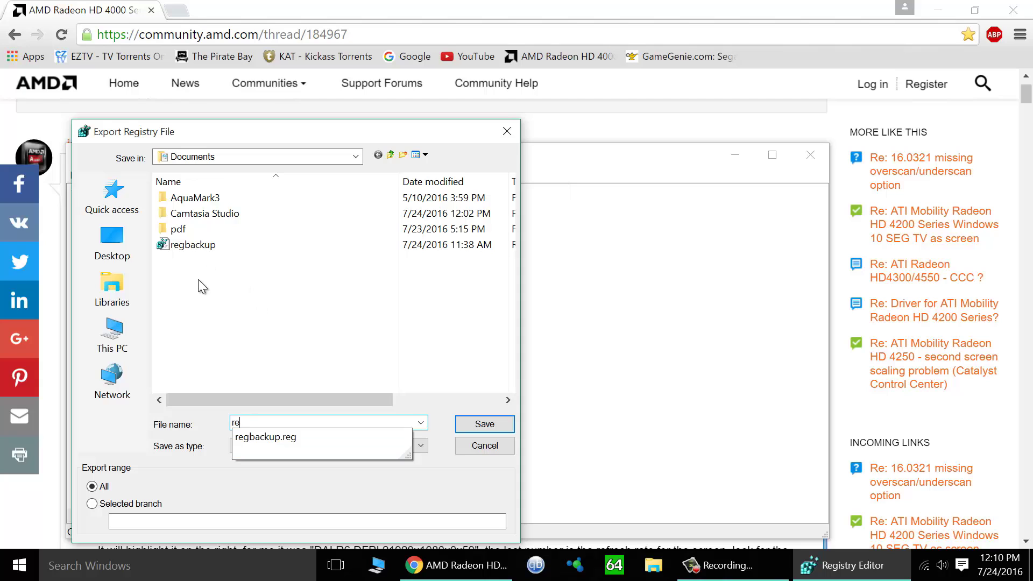
text(gback1)
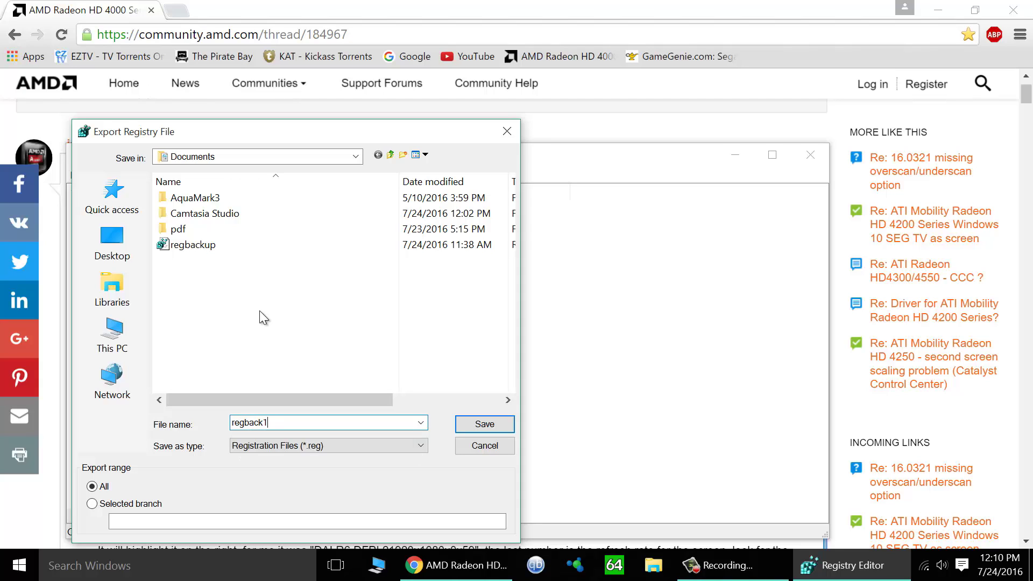
click(485, 425)
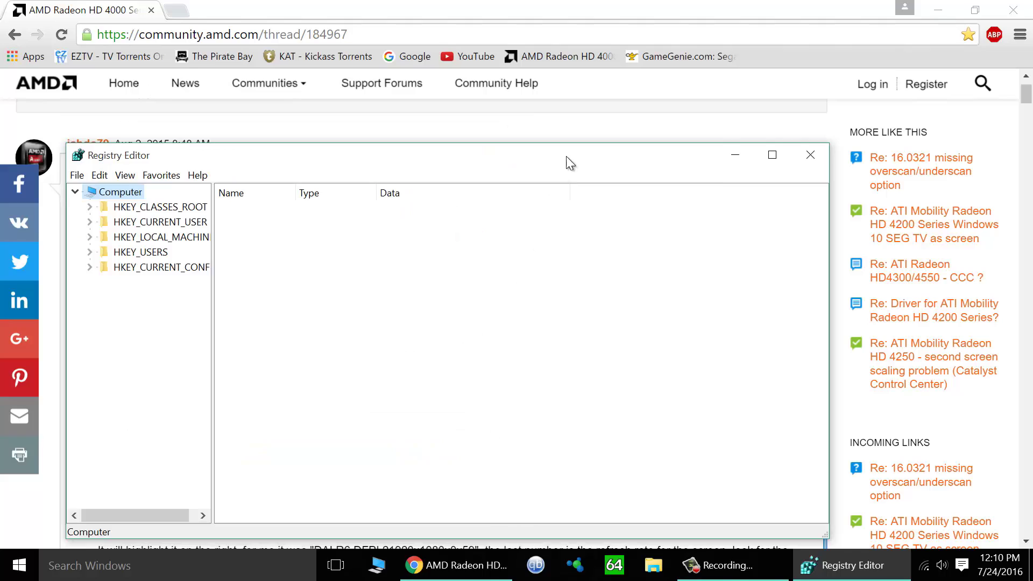
Move Registry Editor aside to read the forum's fix steps, then bring it back fully in view
drag(566, 156, 528, 315)
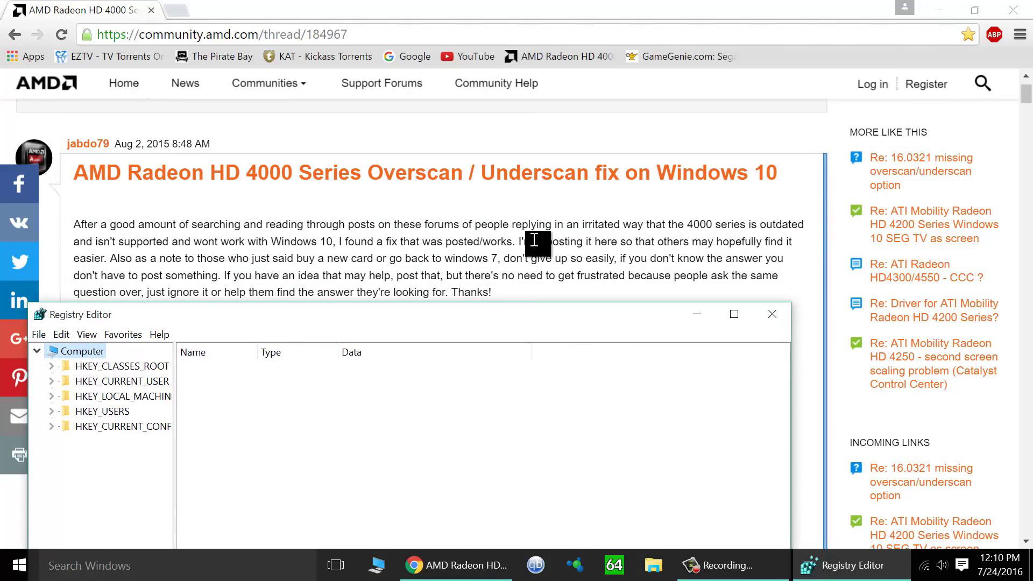
click(534, 241)
scroll(534, 242, down, 4)
scroll(534, 242, down, 6)
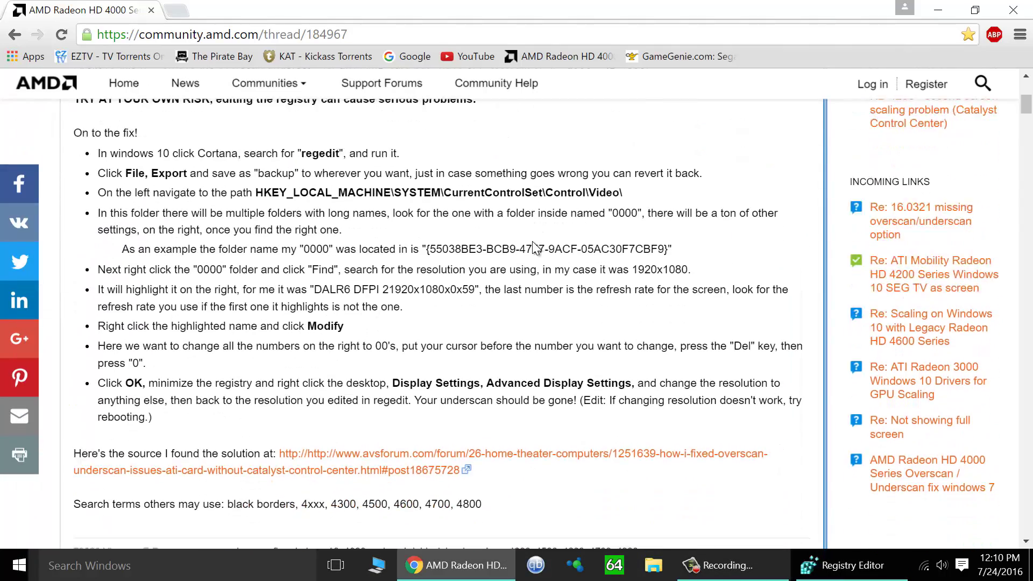
scroll(535, 244, up, 3)
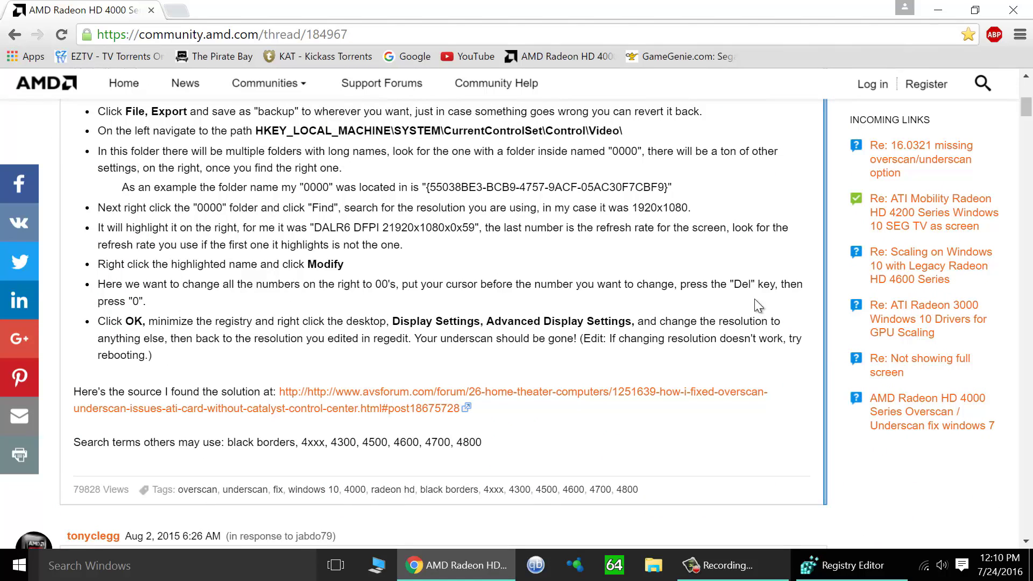
click(850, 565)
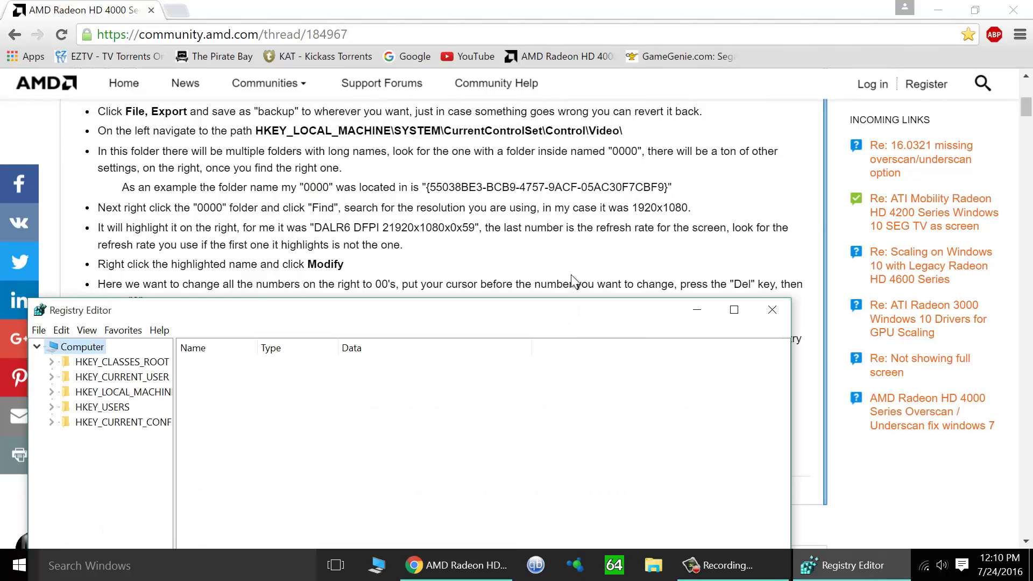
drag(570, 310, 566, 153)
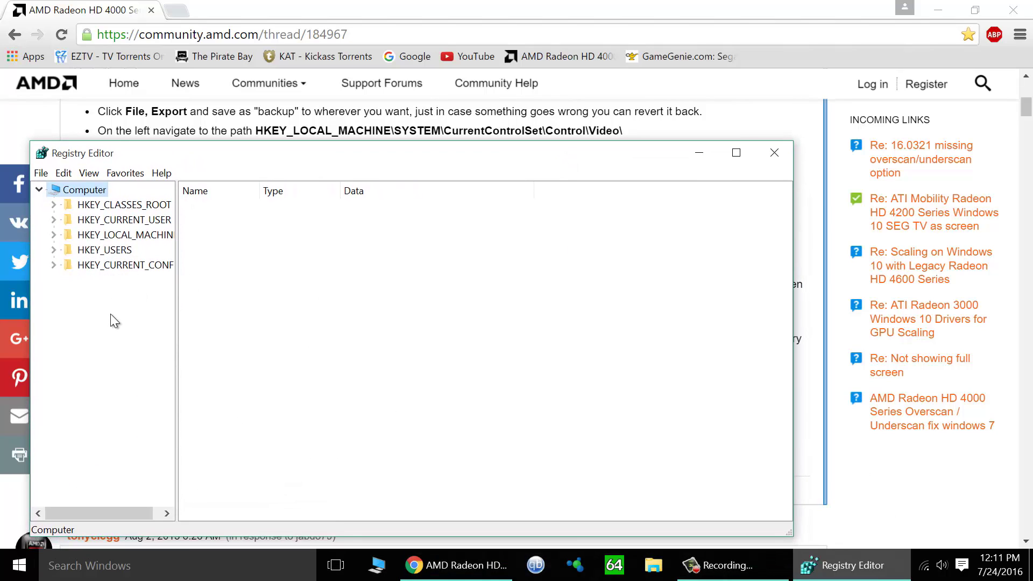
Navigate to HKEY_LOCAL_MACHINE\SYSTEM\CurrentControlSet\Control\Video in the key tree
click(54, 235)
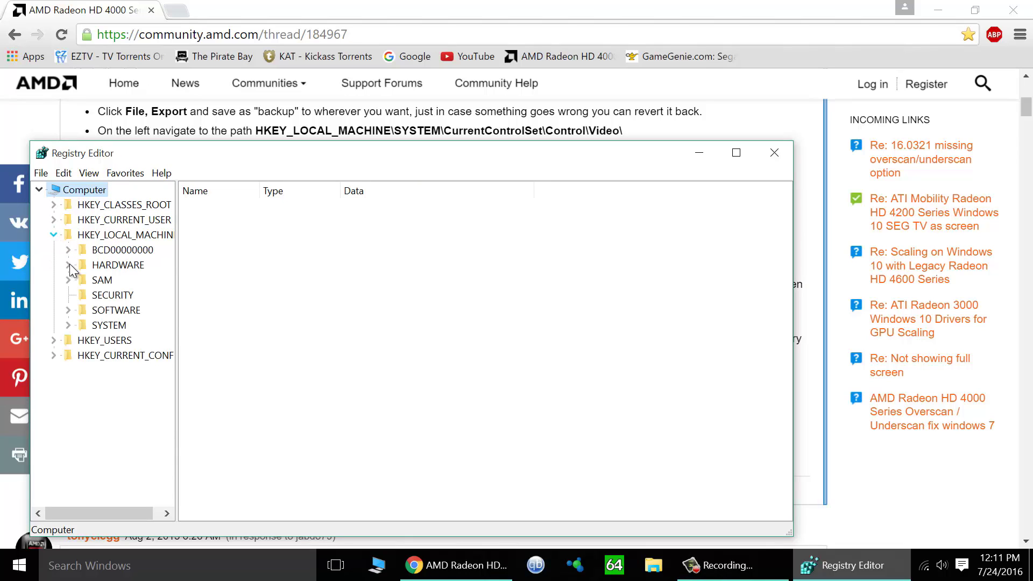
click(67, 323)
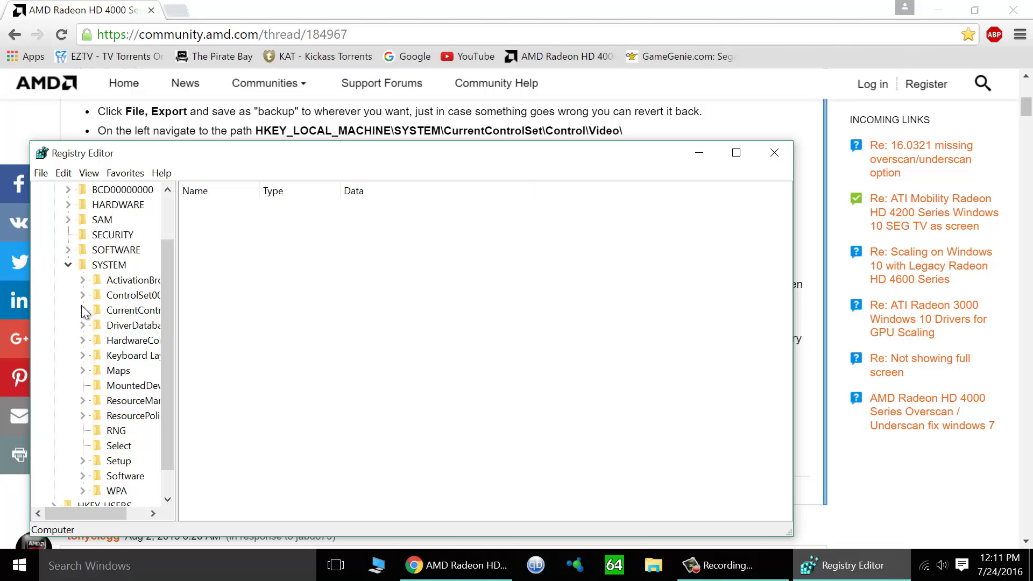
click(84, 311)
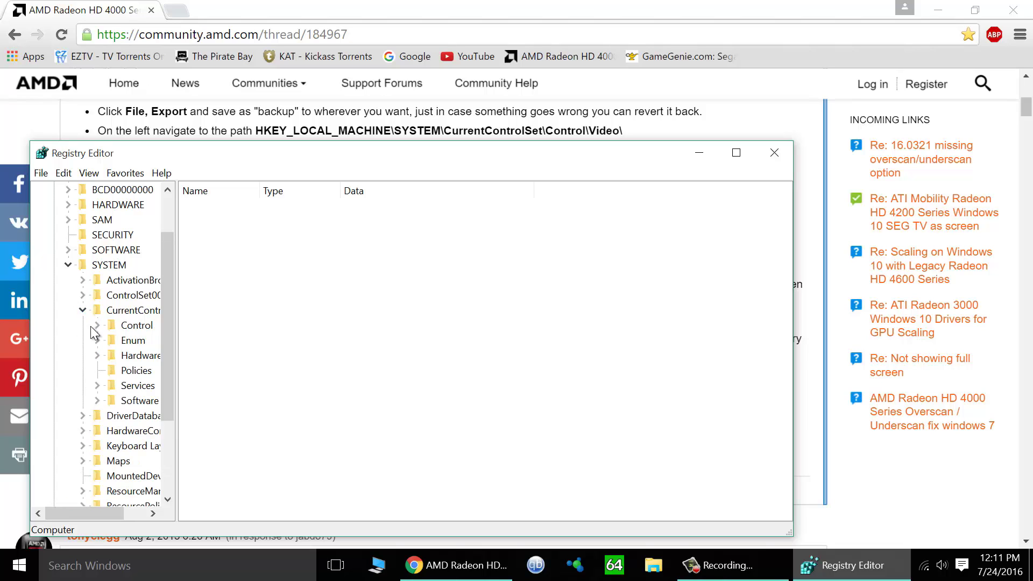
click(97, 326)
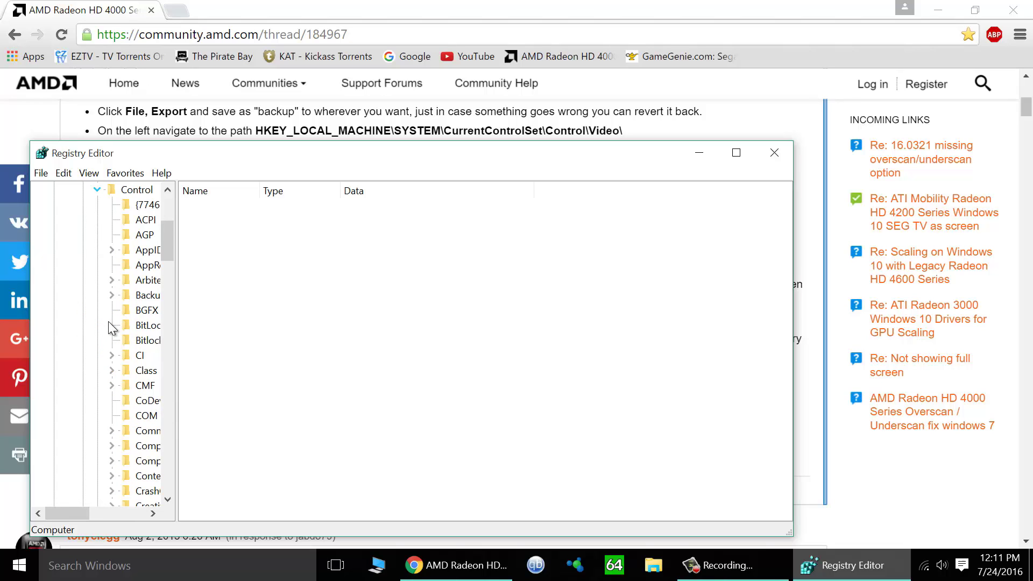
scroll(127, 377, down, 4)
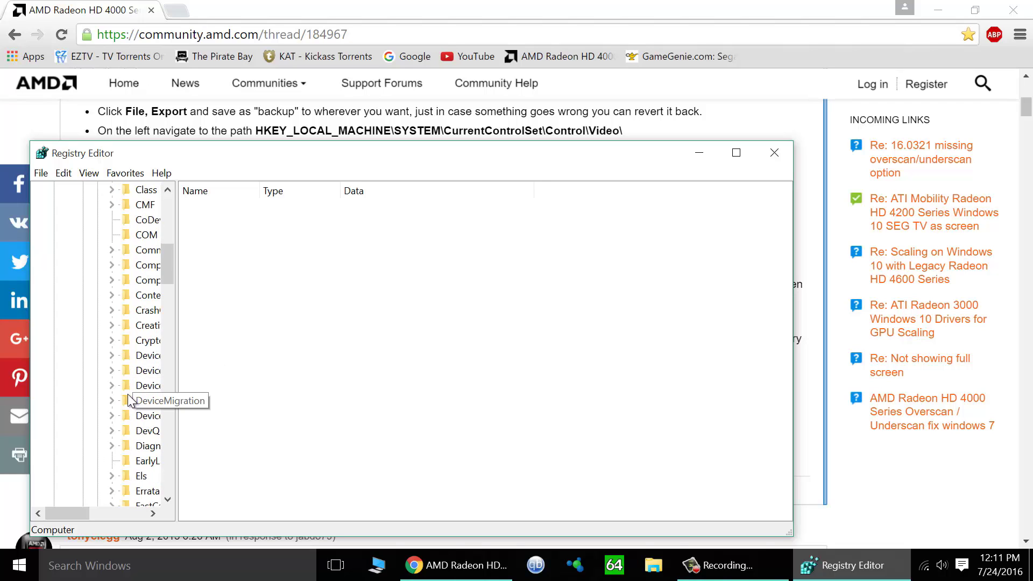
scroll(129, 401, down, 9)
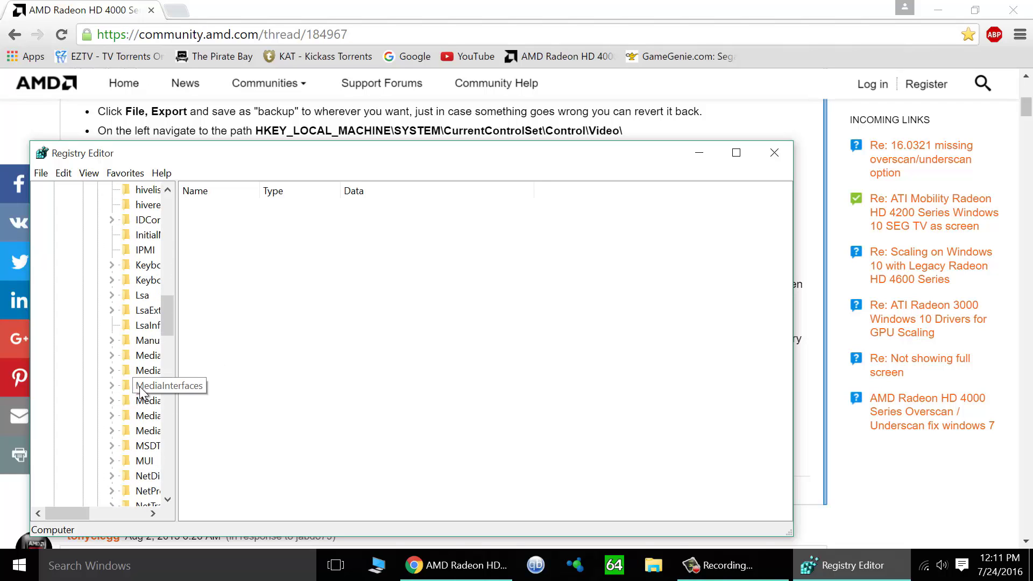
key(v)
scroll(145, 399, down, 6)
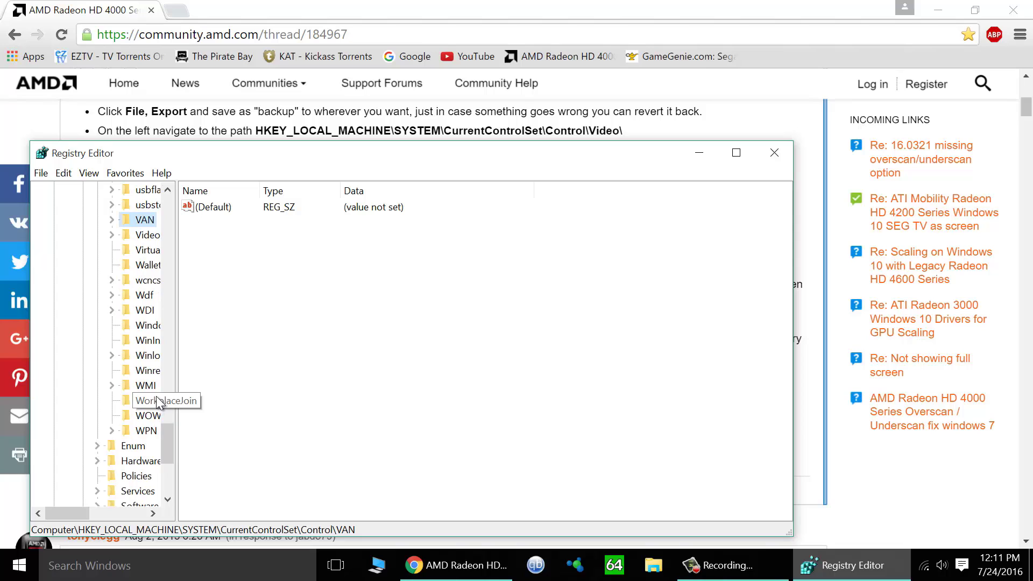
click(141, 237)
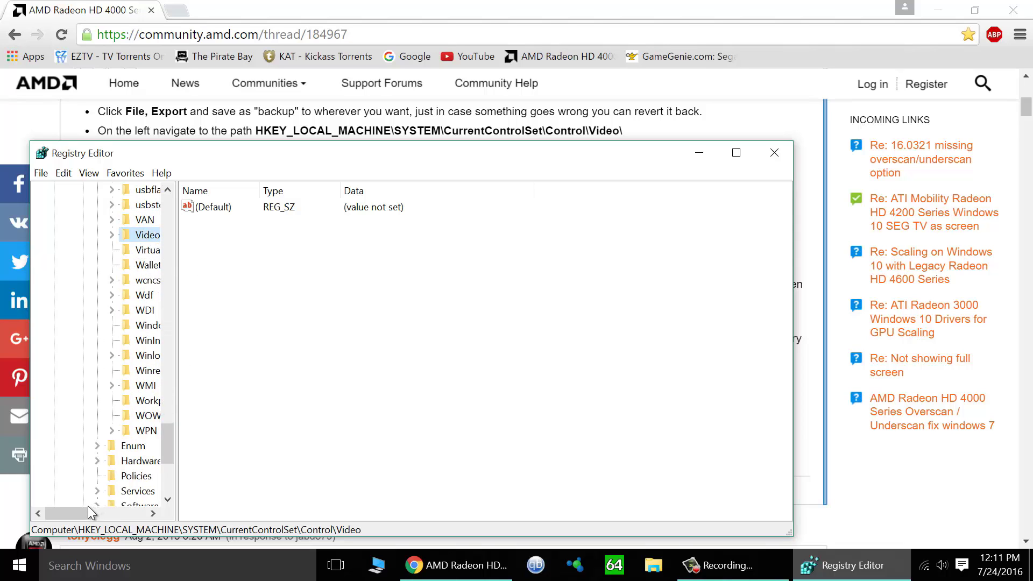
drag(84, 508, 97, 512)
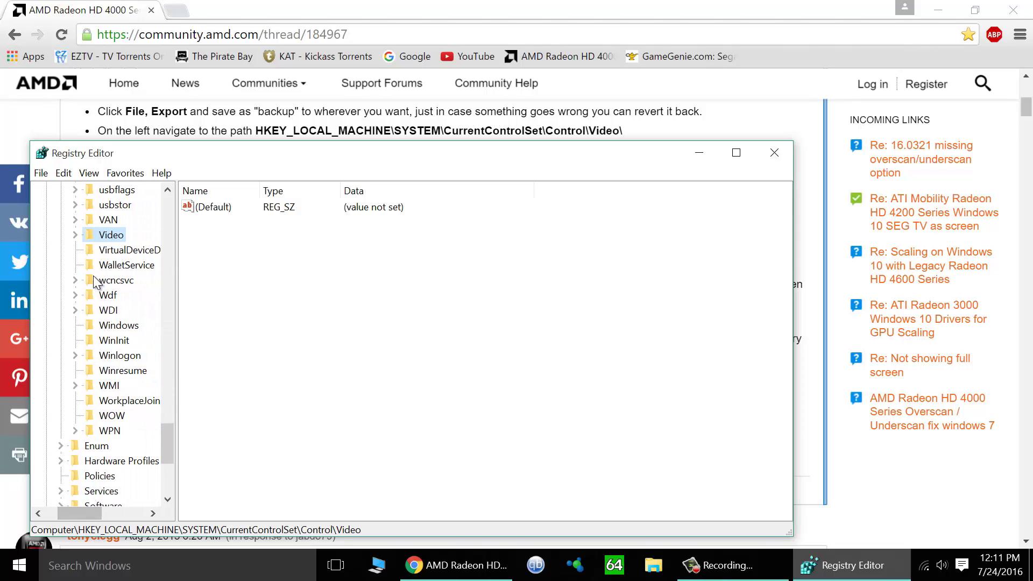
Search under Video for the 1920x1080 entry, landing on the {B6E14184…}\0000 adapter key
click(75, 236)
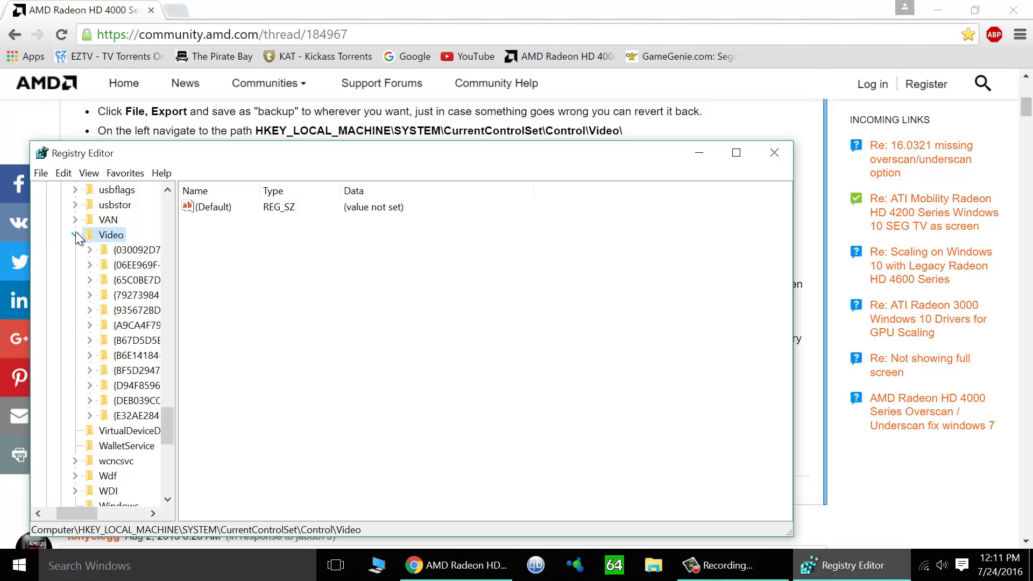
right_click(115, 238)
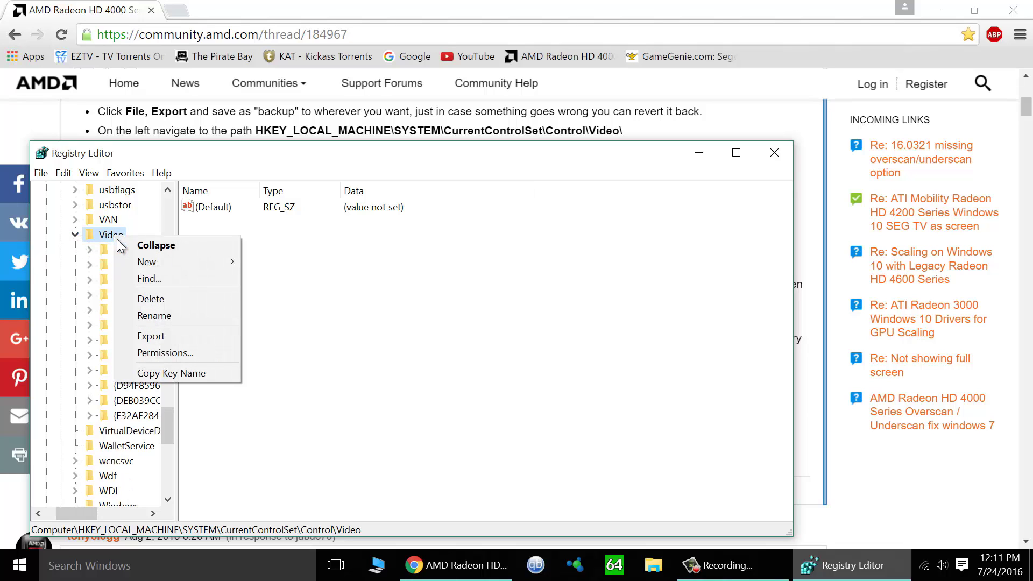
click(180, 283)
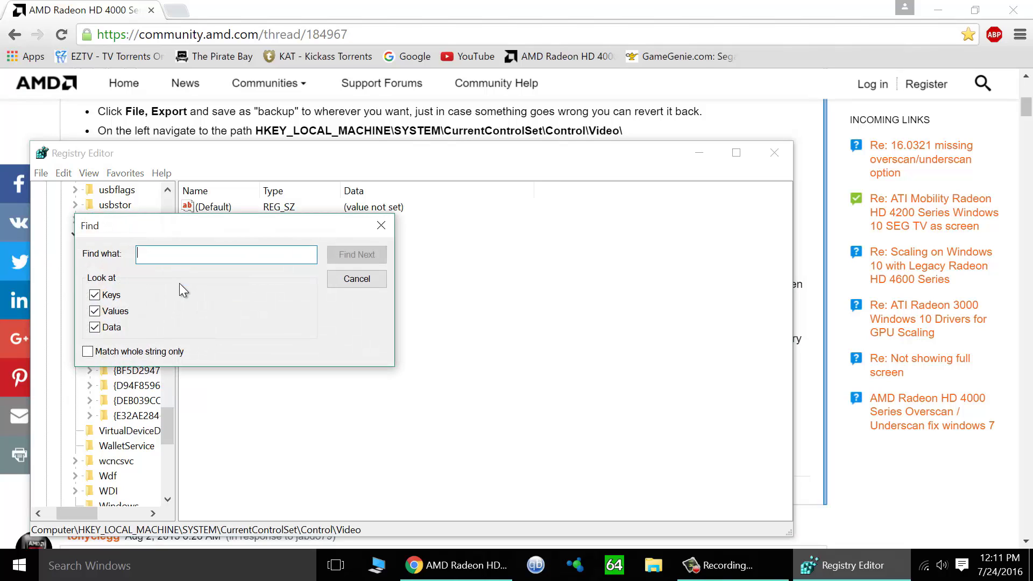
text(1920x1080)
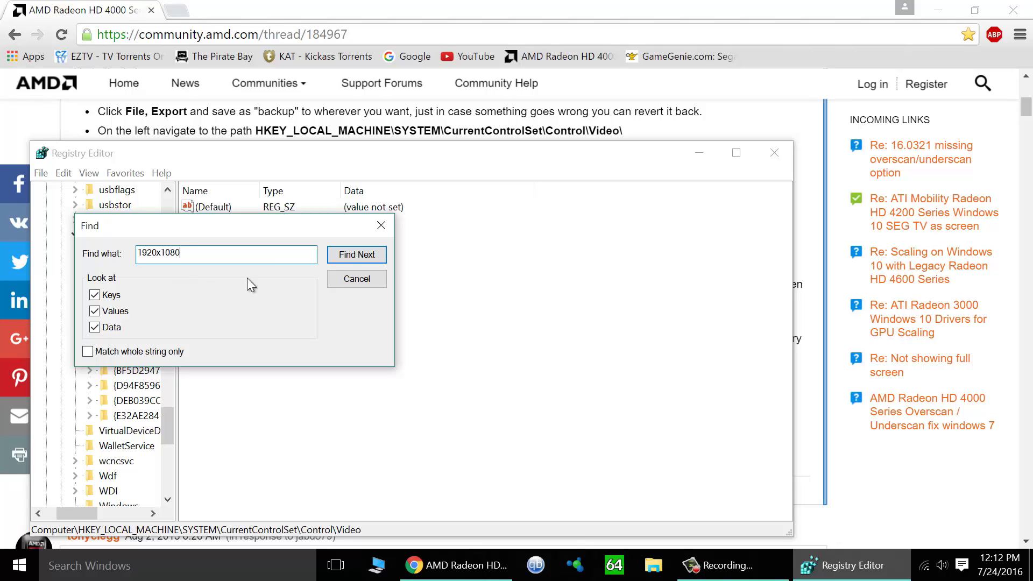
click(357, 255)
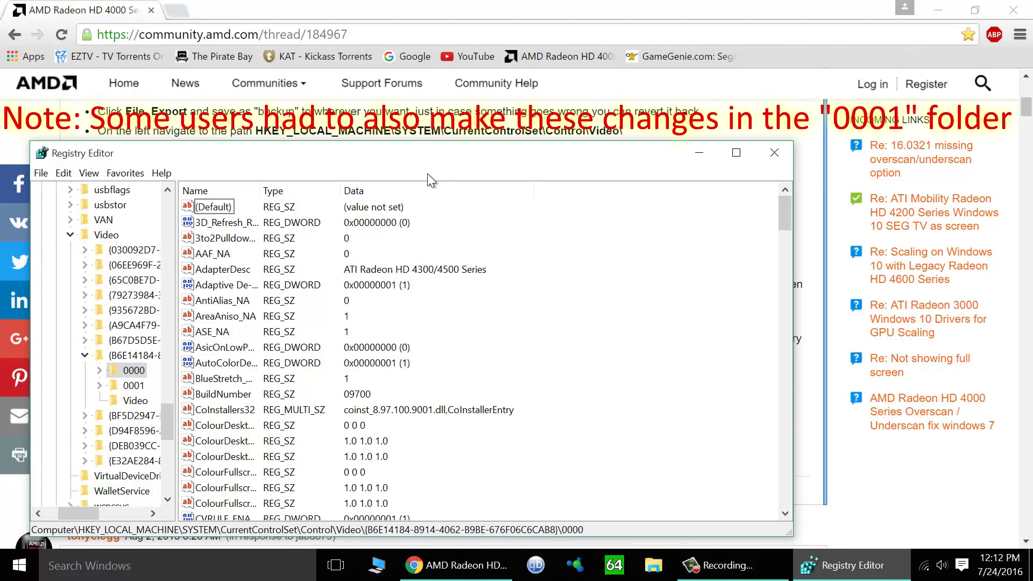
Lower the Registry Editor window and highlight the DALR6 DFPI example line in the forum guide
drag(443, 153, 430, 256)
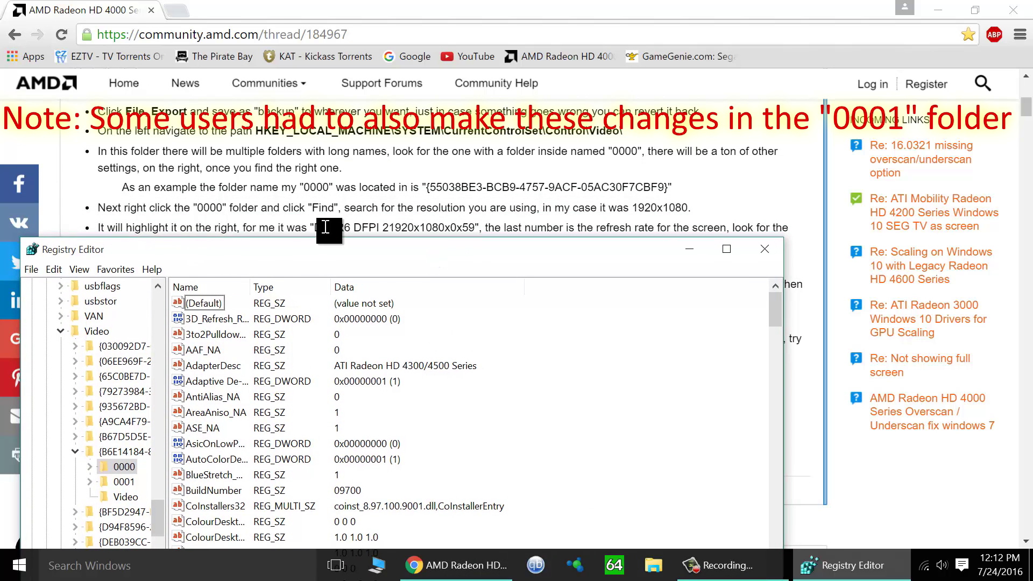
click(387, 227)
drag(314, 228, 479, 228)
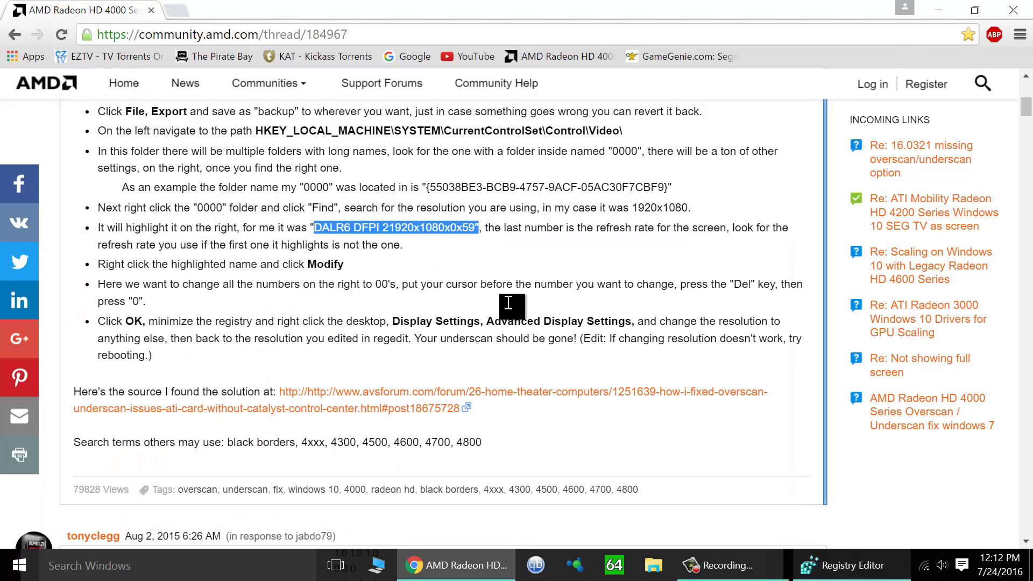
click(851, 571)
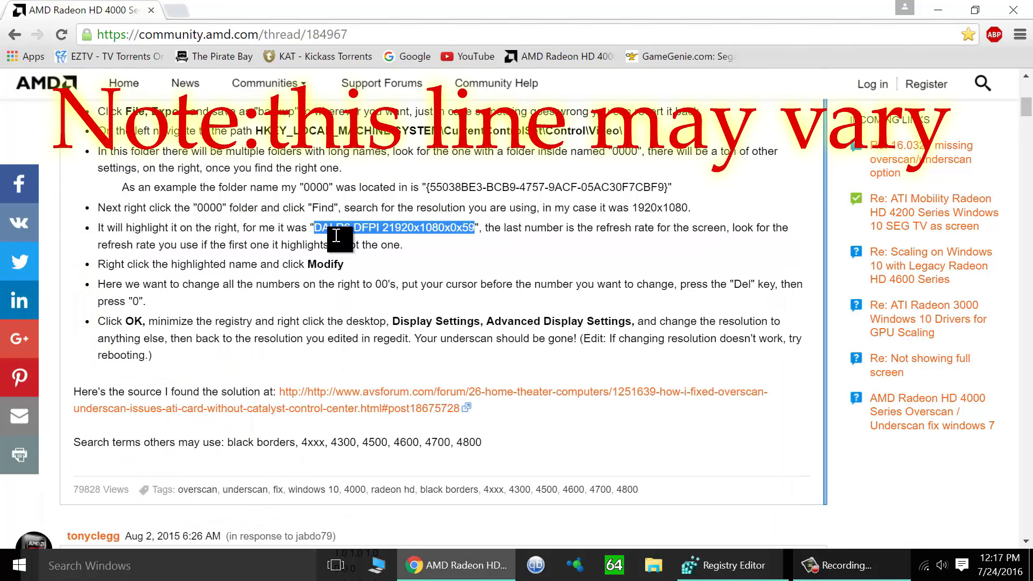
drag(314, 228, 383, 227)
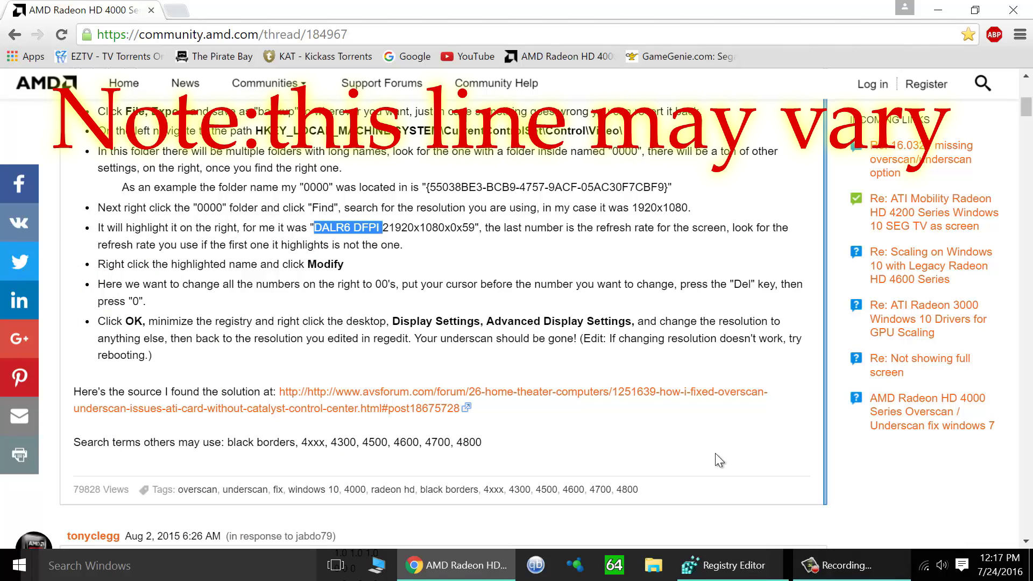
click(775, 566)
Widen the Name column and scroll the 0000 key's values down to the DALR6 DFP entries
click(241, 339)
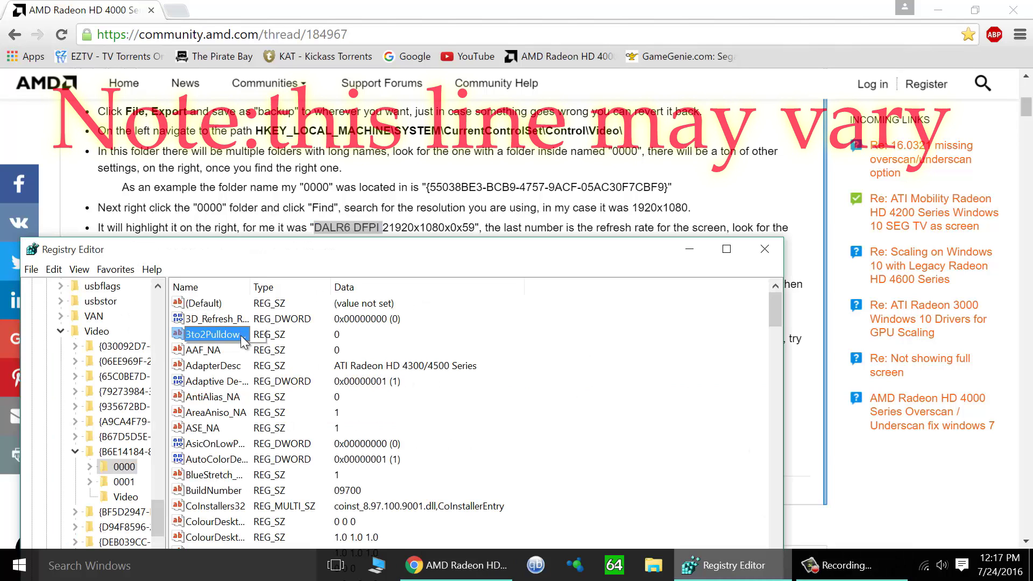
scroll(243, 342, down, 13)
scroll(247, 348, down, 5)
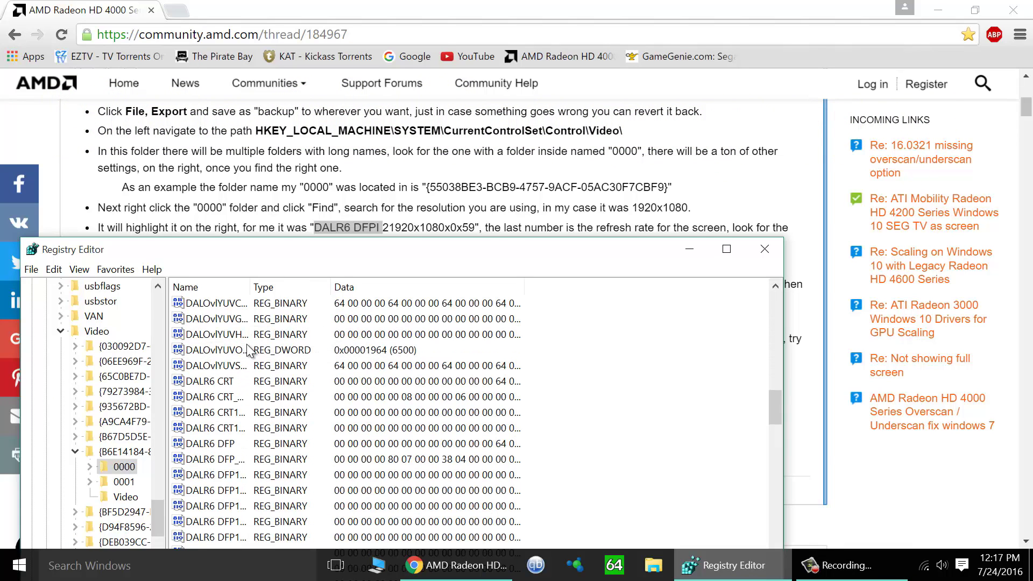
drag(253, 289, 326, 289)
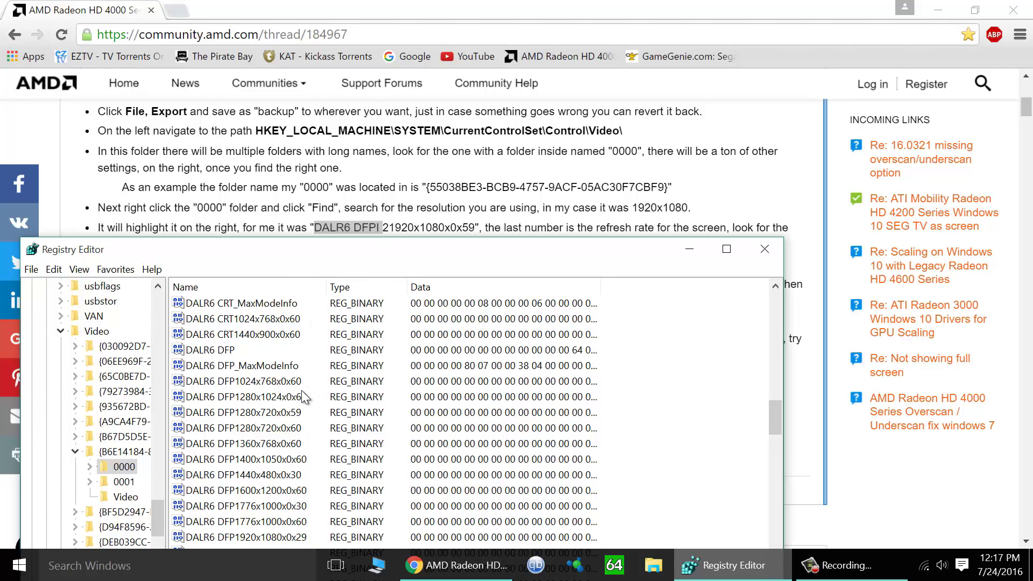
scroll(304, 390, down, 2)
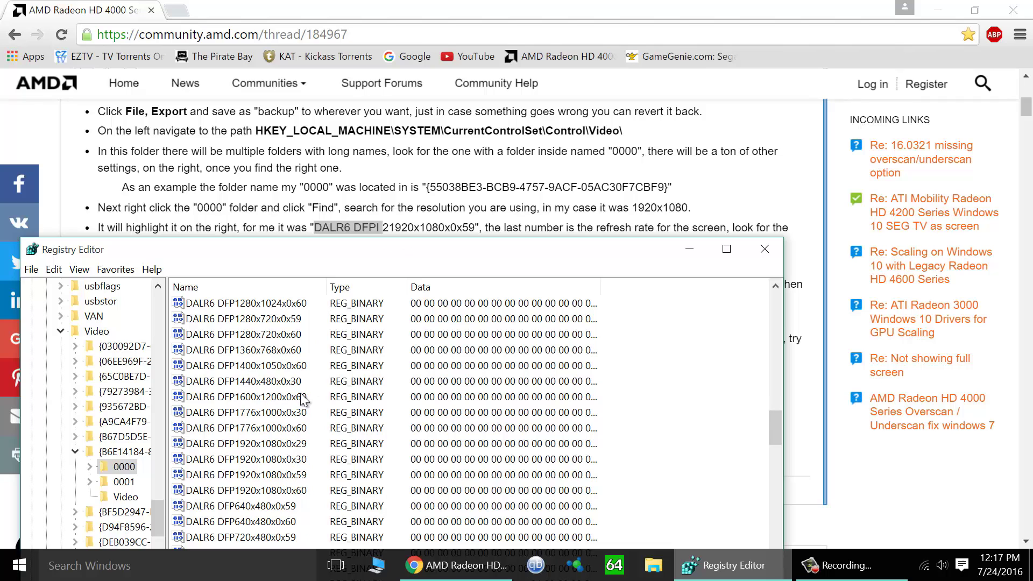
scroll(303, 402, down, 1)
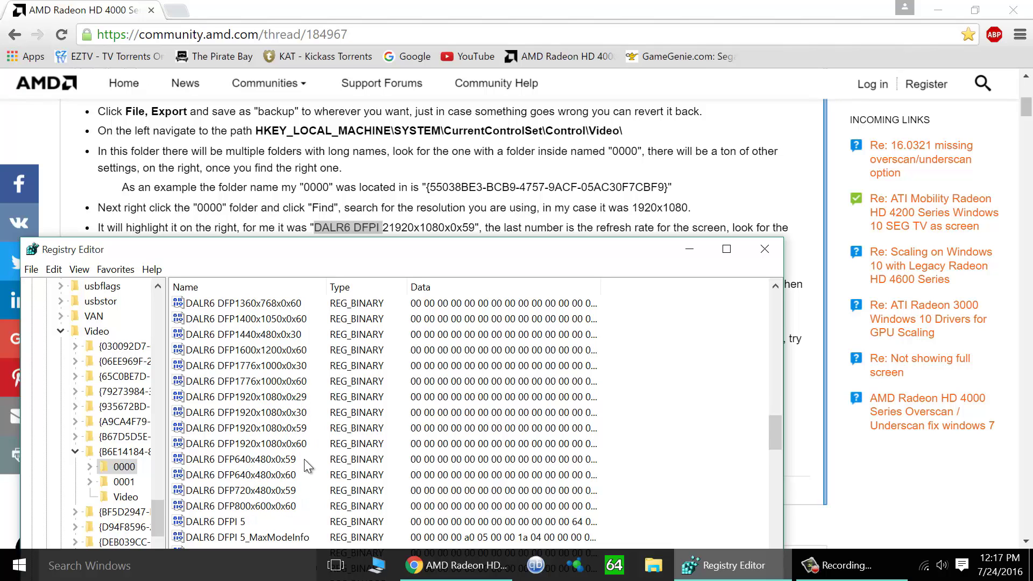
scroll(307, 464, down, 1)
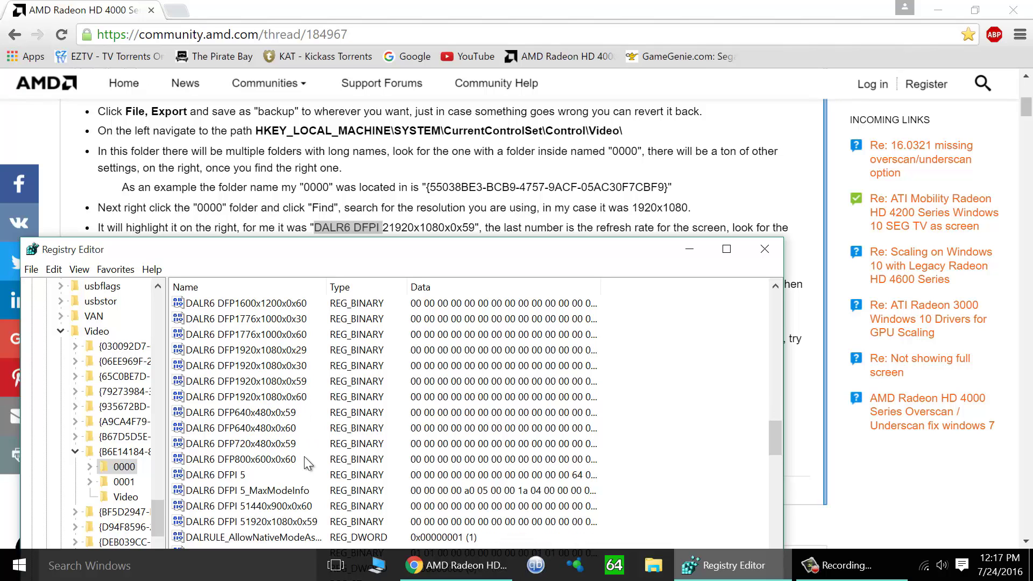
Inspect the DALR6 DFP1920x1080 x60, x59 and x30 entries in turn
click(277, 397)
click(278, 382)
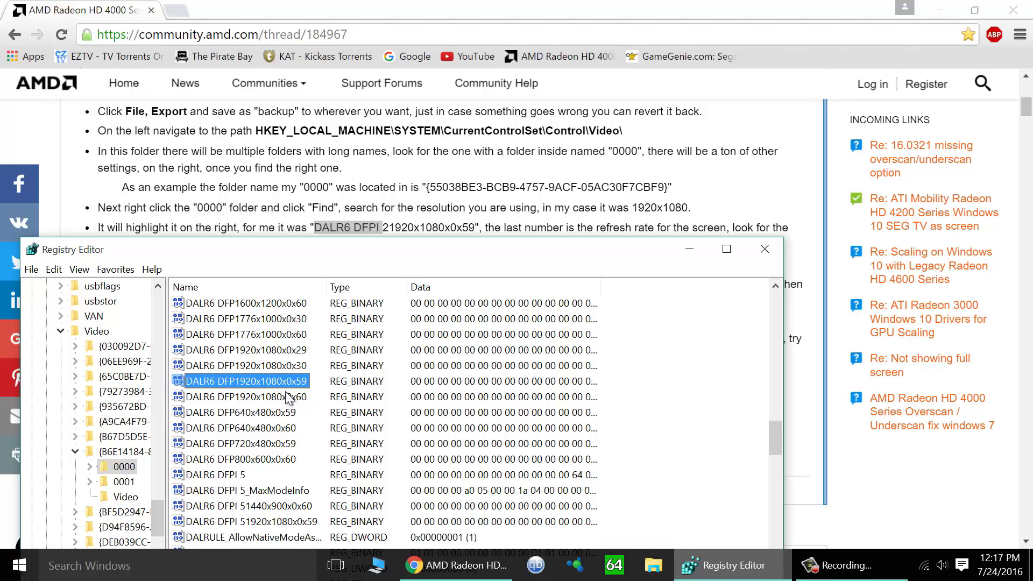
click(268, 398)
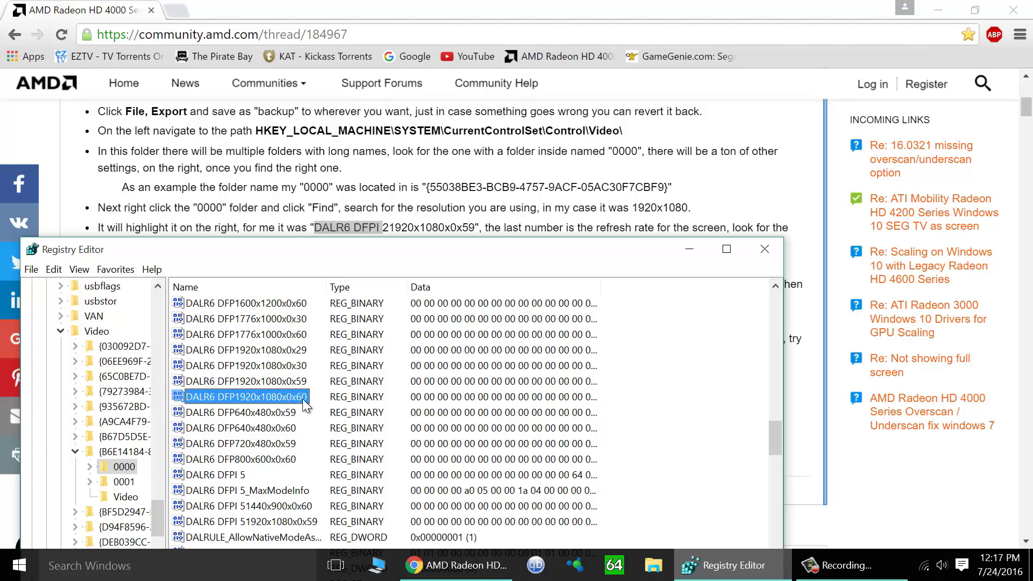
click(305, 382)
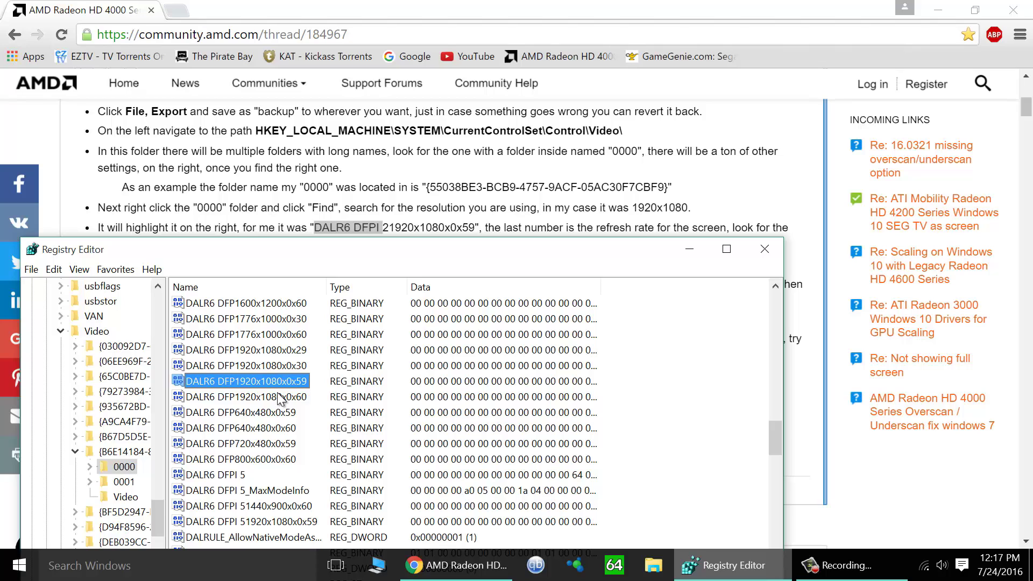
click(287, 367)
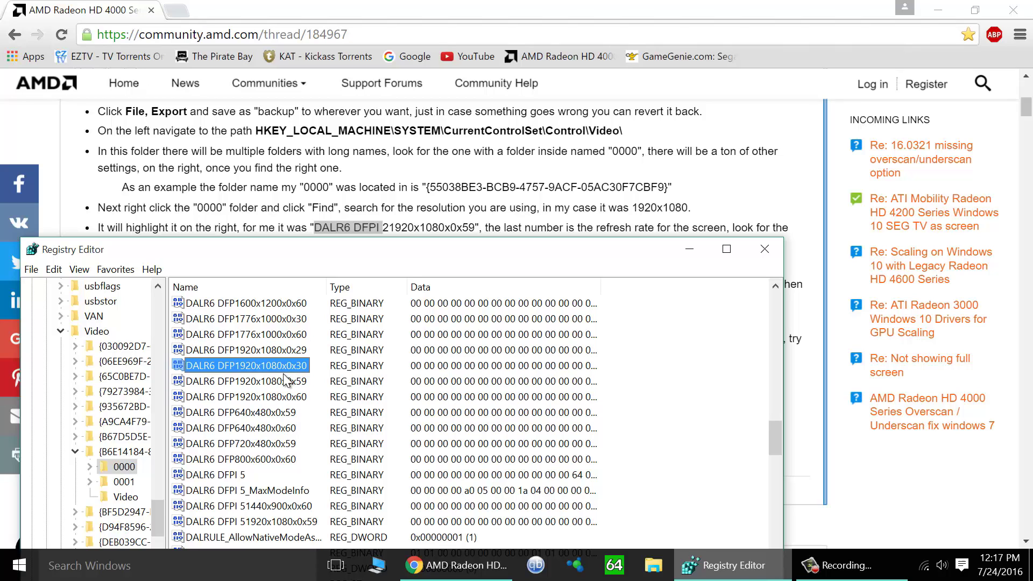
click(284, 398)
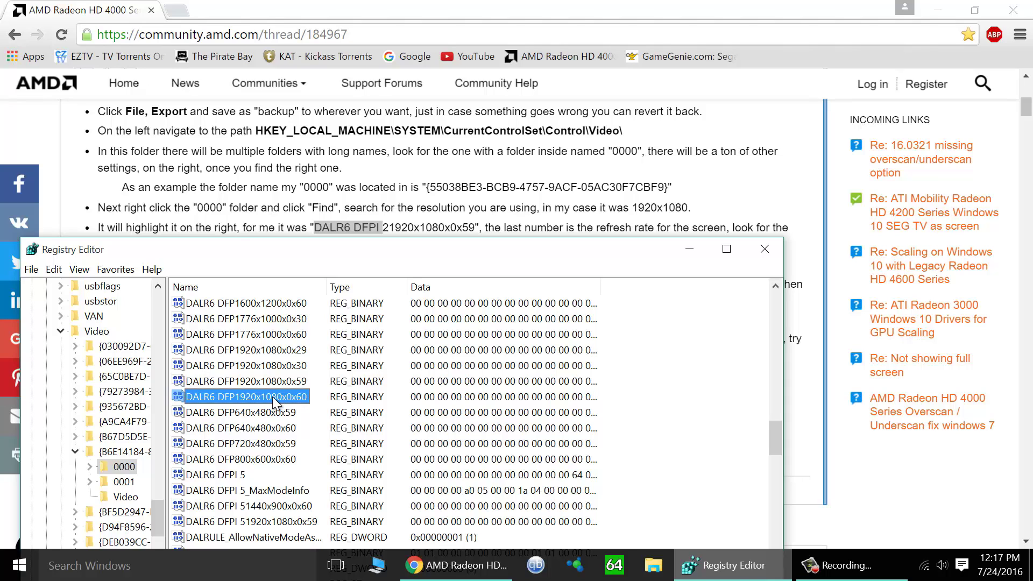
Replace the 01 and 02 bytes of DALR6 DFP1920x1080x59 with 00, then minimize Registry Editor
right_click(234, 396)
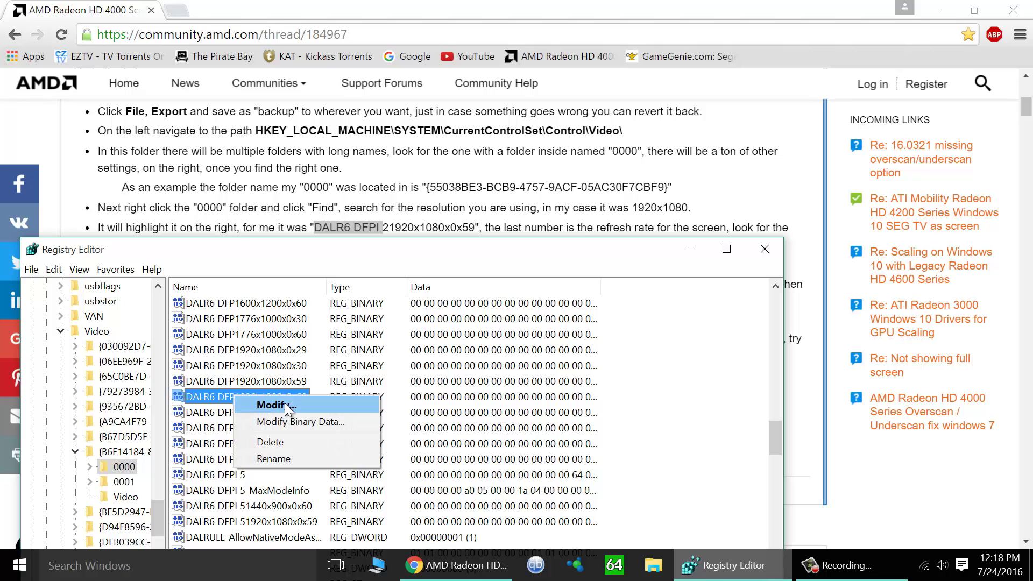
click(289, 407)
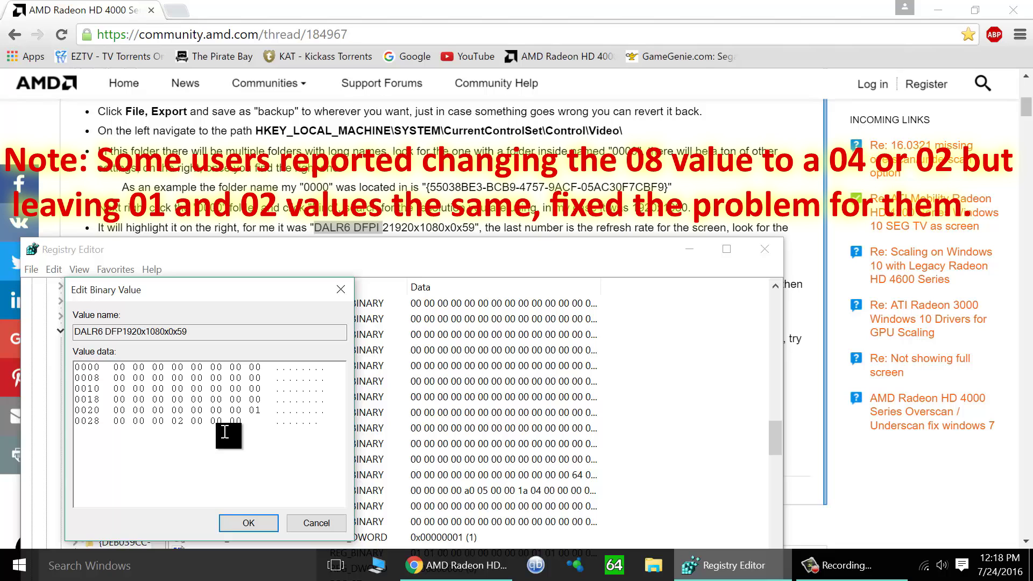
text(0)
click(126, 423)
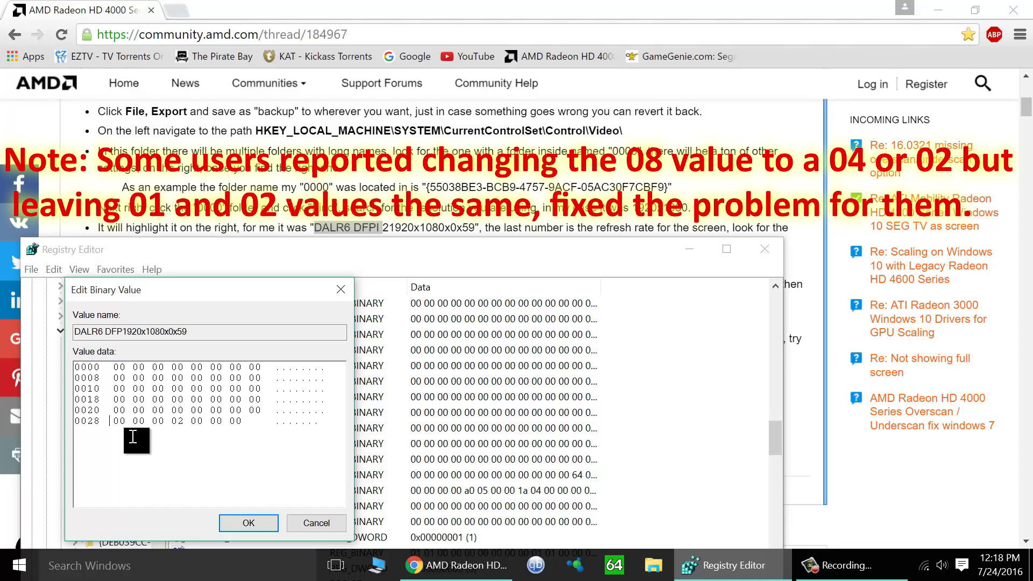
click(212, 420)
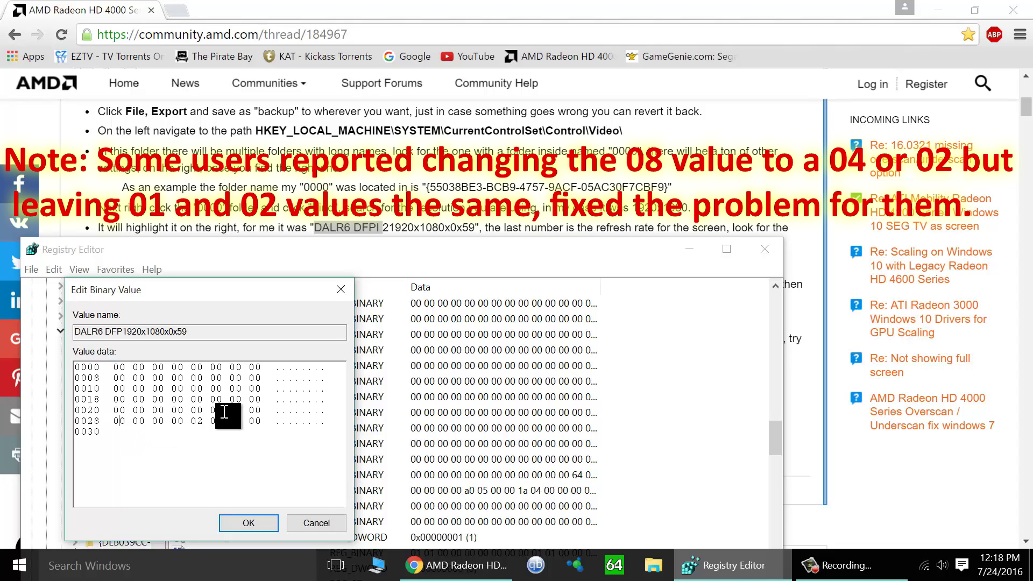
key(Left)
key(Left)
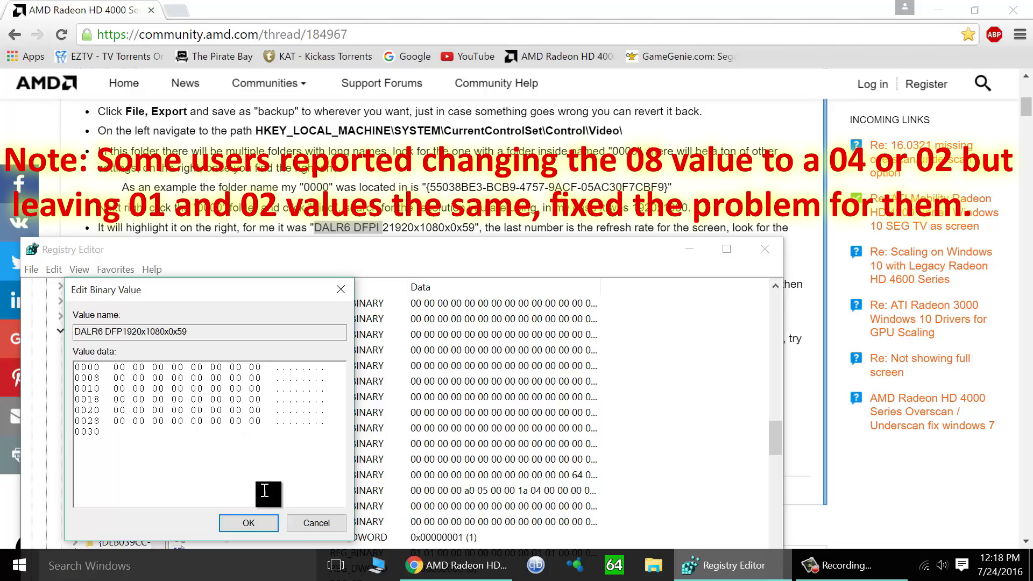
click(249, 521)
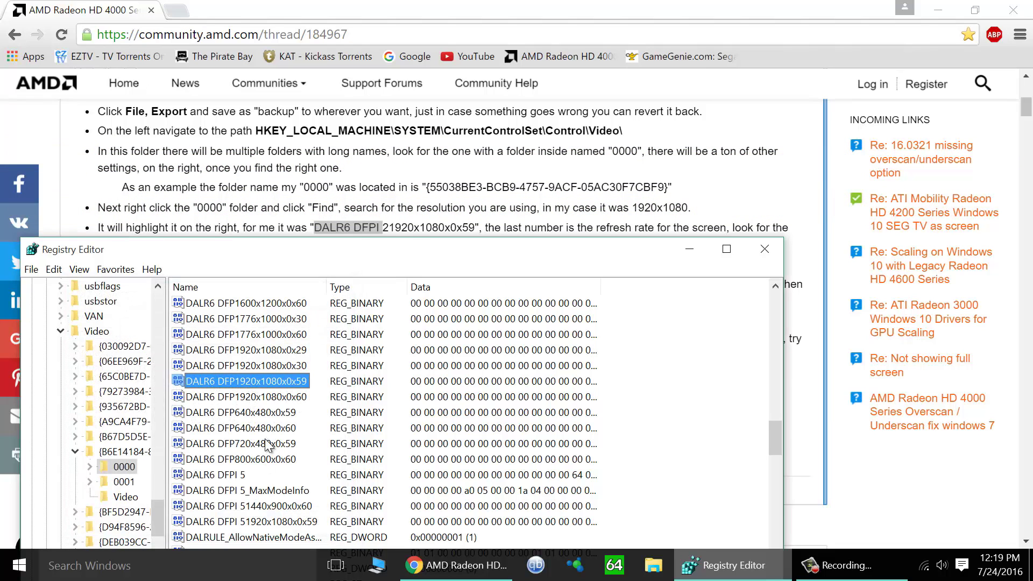
click(272, 368)
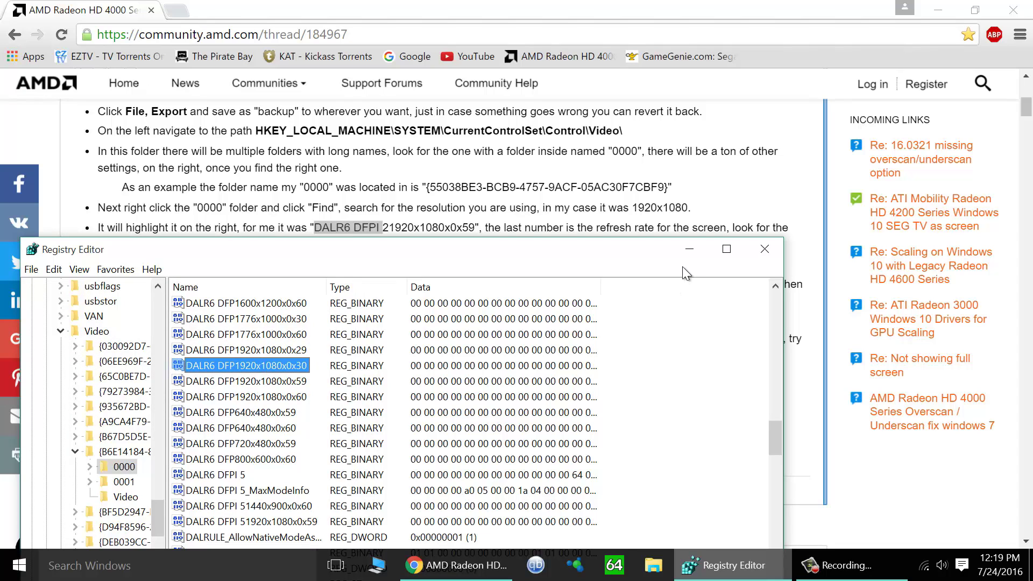
click(689, 249)
From the desktop's Display settings, open the ATI Radeon HD 4300/4500 Series adapter properties
click(1031, 565)
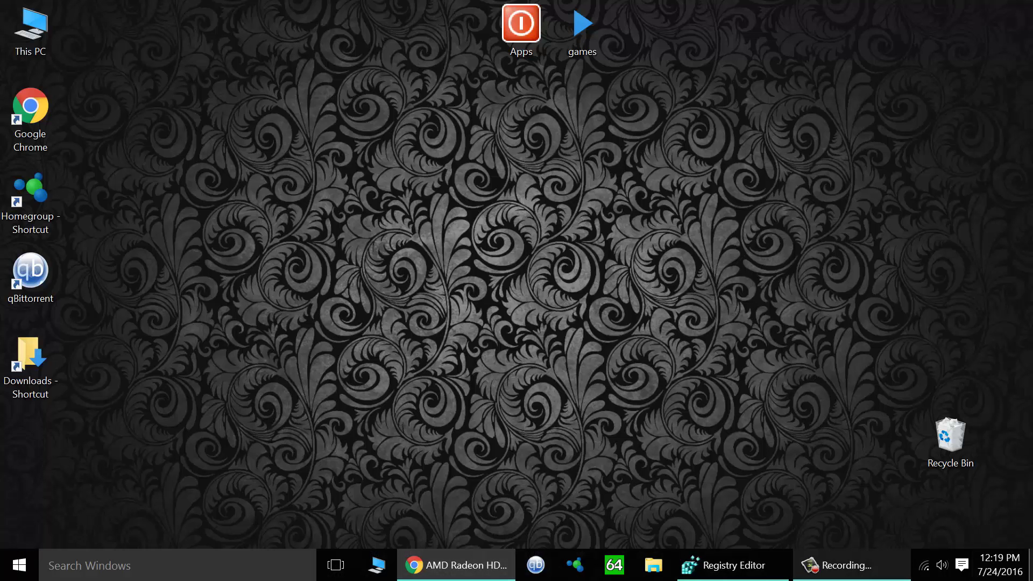
click(544, 259)
right_click(544, 258)
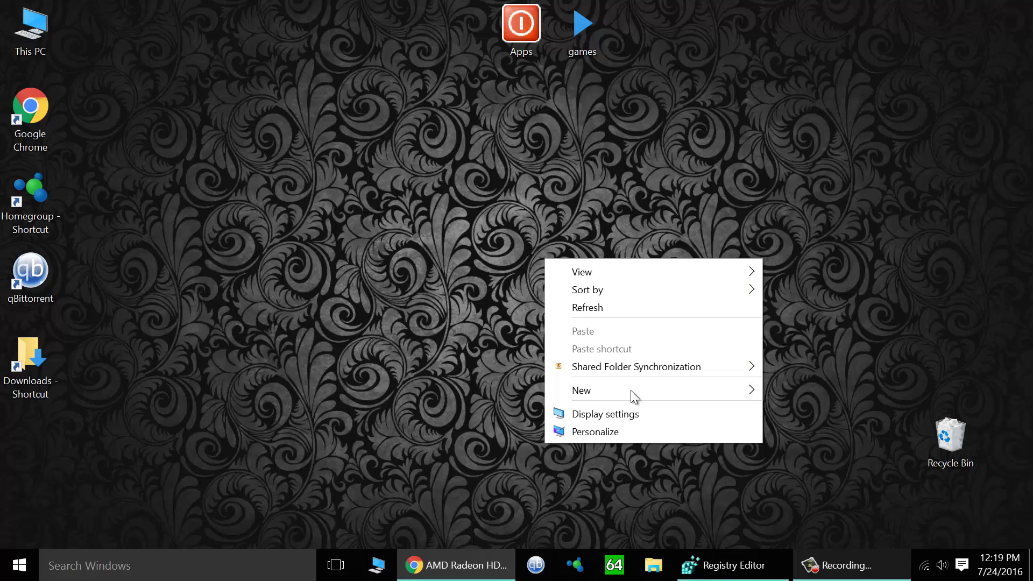
click(634, 414)
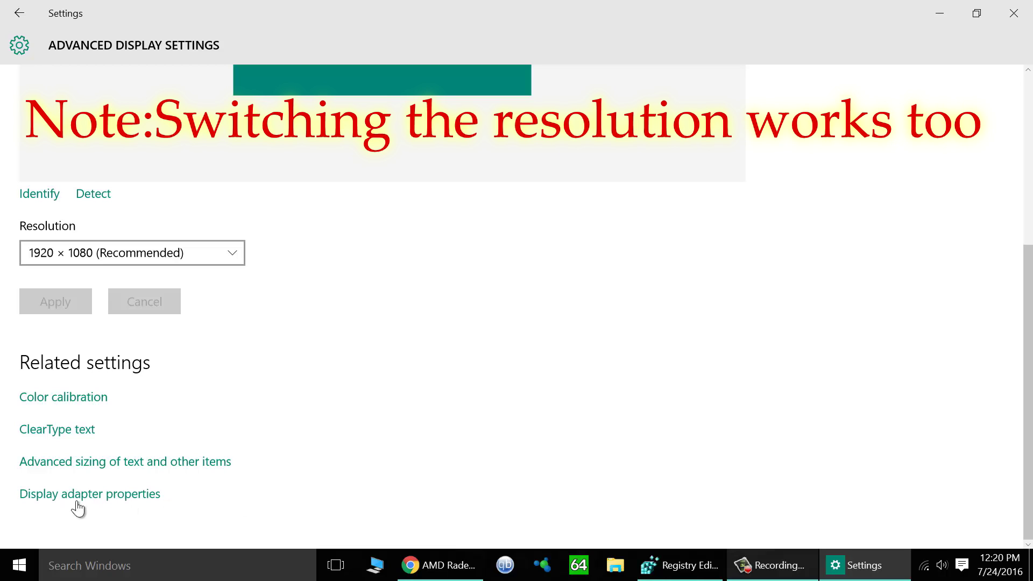
click(97, 502)
Change the monitor's screen refresh rate to 30 Hertz, Interlaced and apply it
click(943, 14)
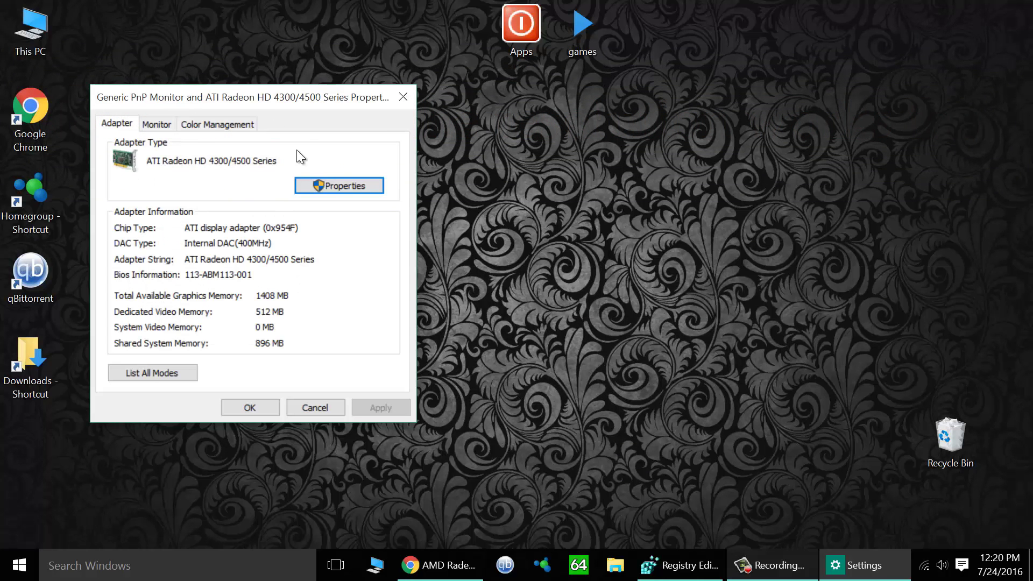
drag(266, 97, 408, 85)
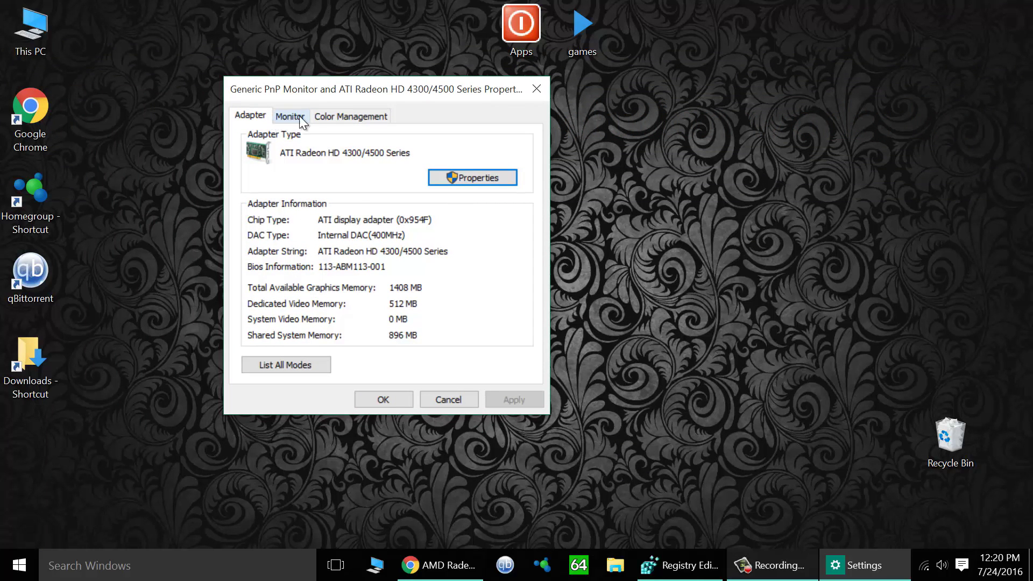
click(287, 117)
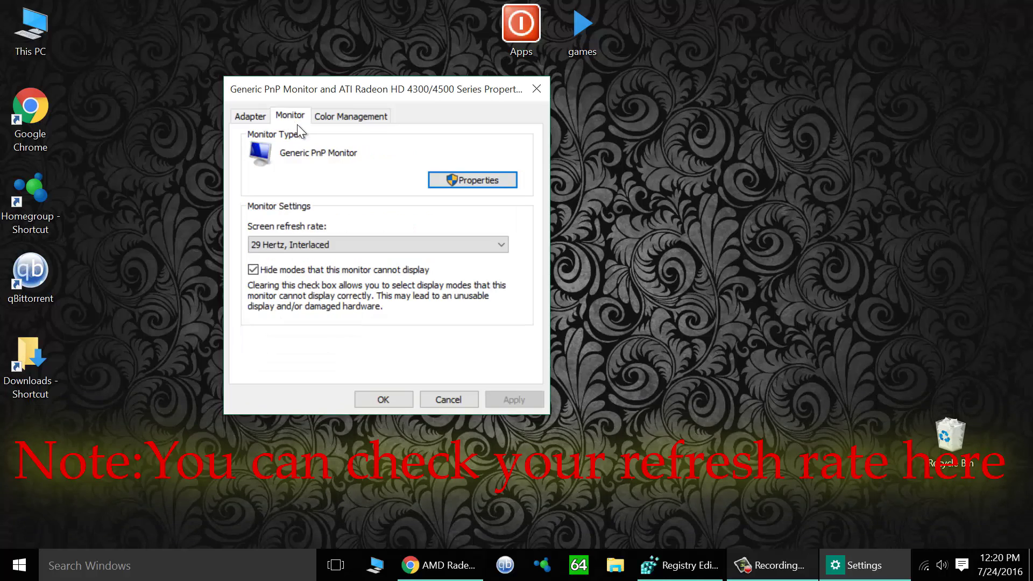
click(402, 238)
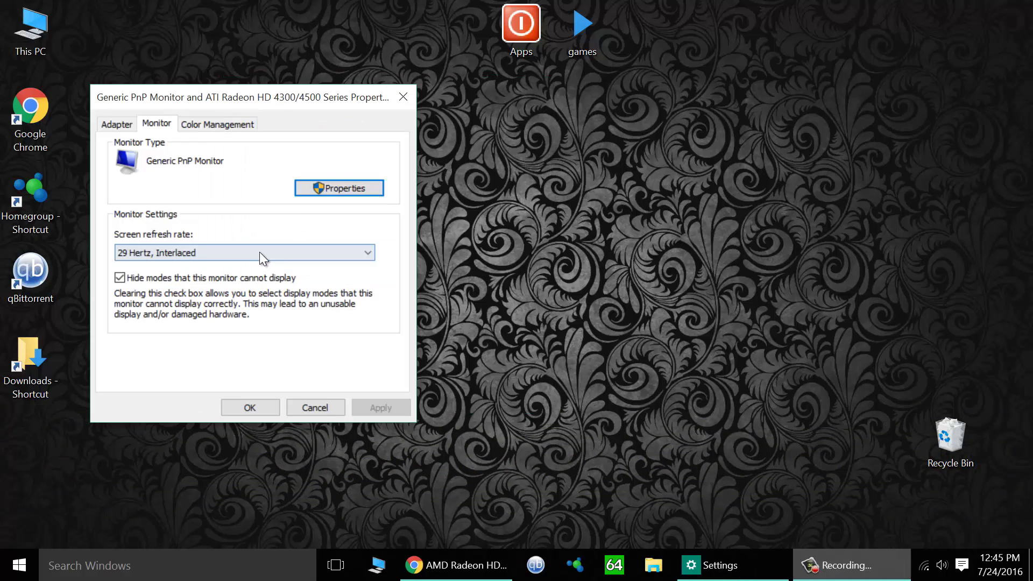
click(260, 253)
click(260, 274)
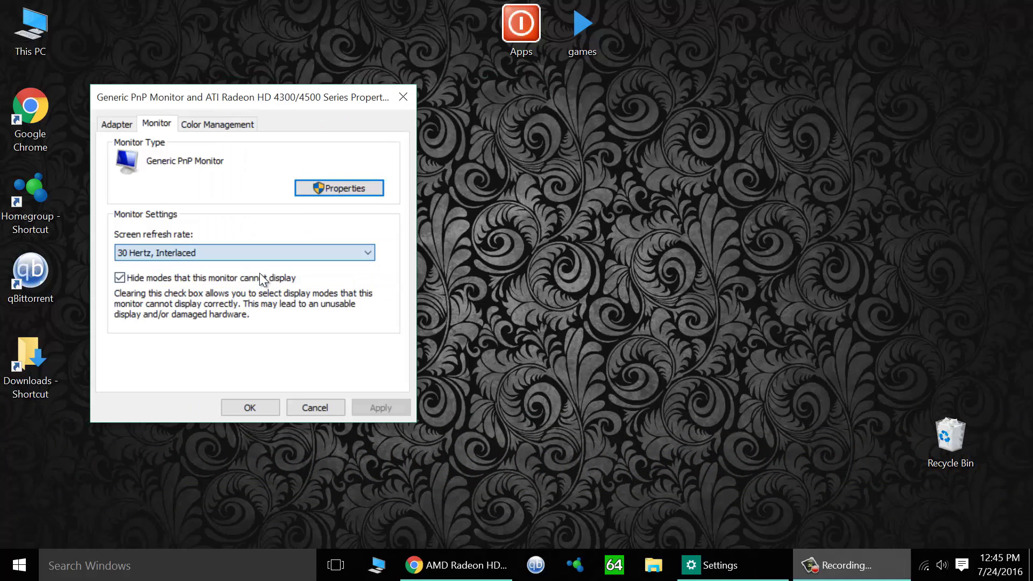
click(381, 408)
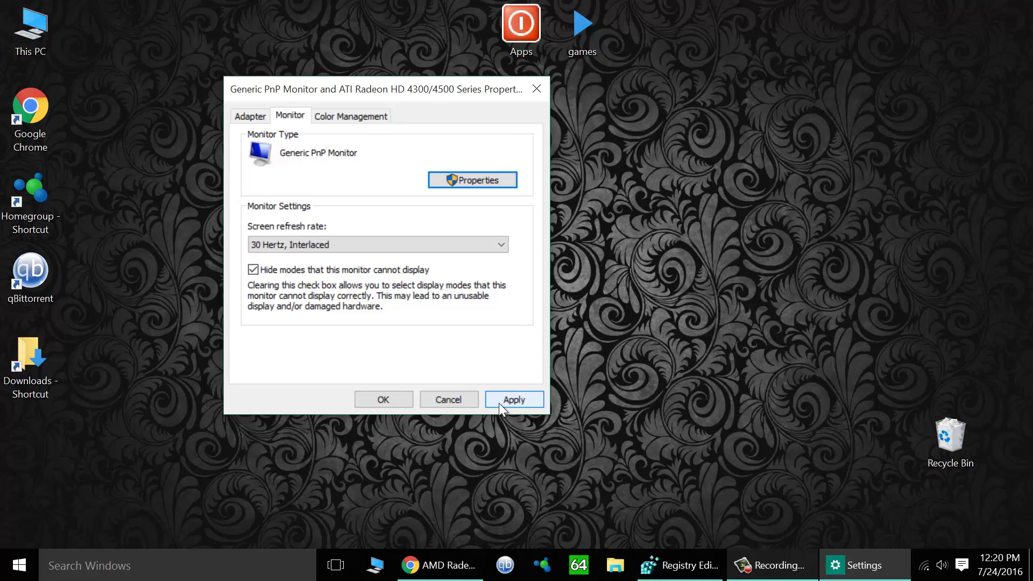
click(679, 565)
click(31, 270)
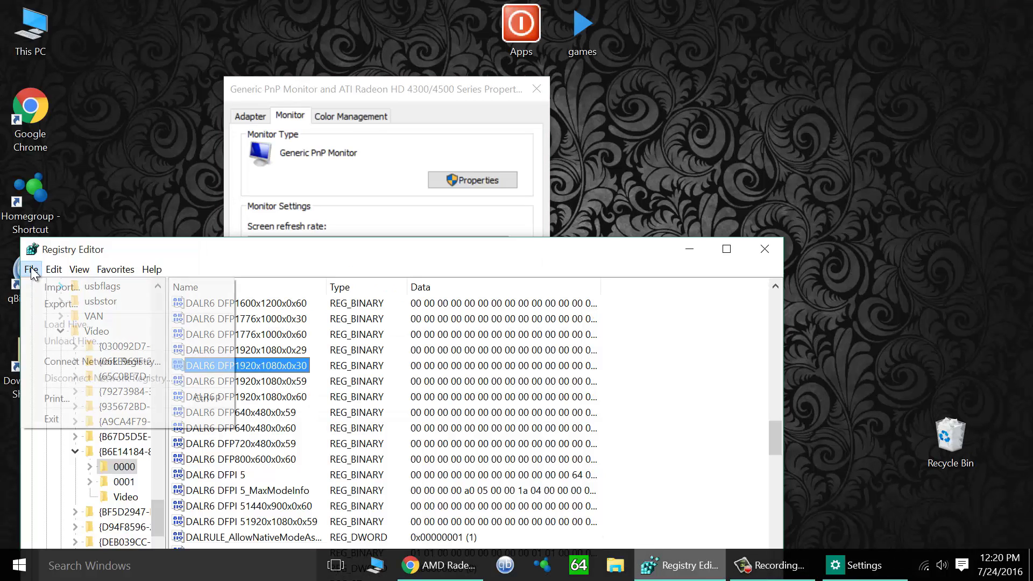
click(50, 287)
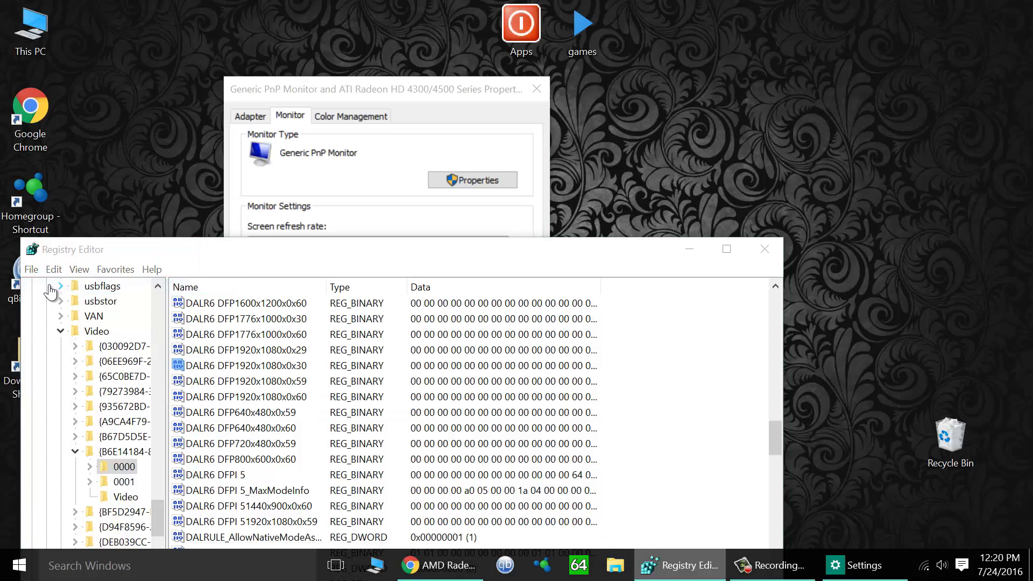
click(219, 262)
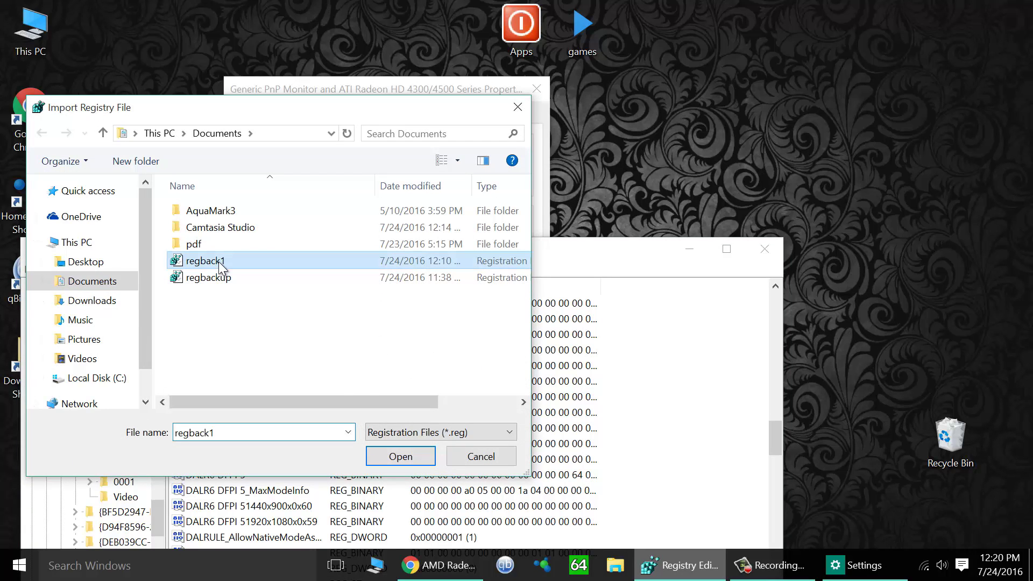
click(464, 455)
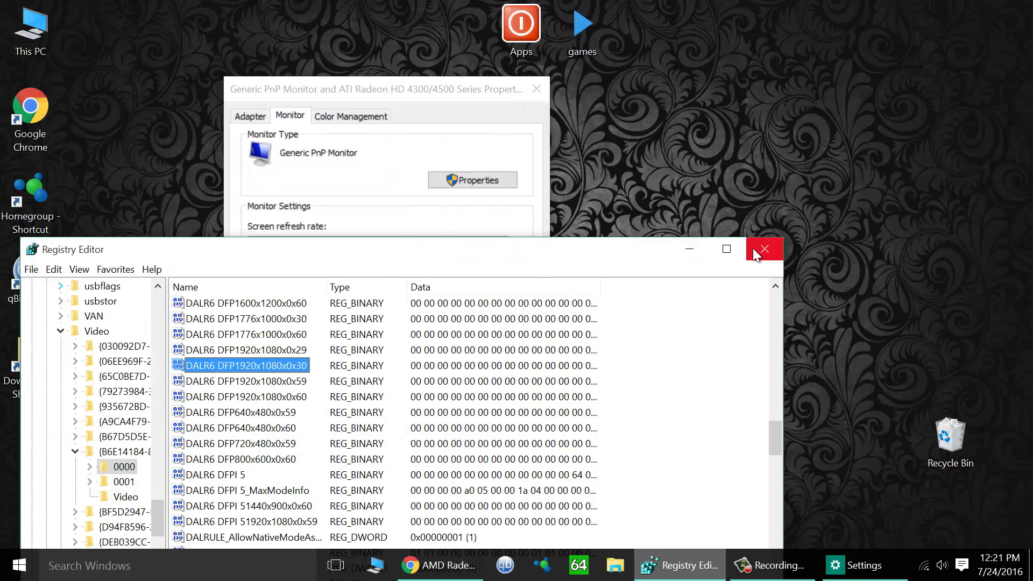
Minimize Registry Editor so the Monitor tab at 30 Hertz, Interlaced stays visible
click(689, 250)
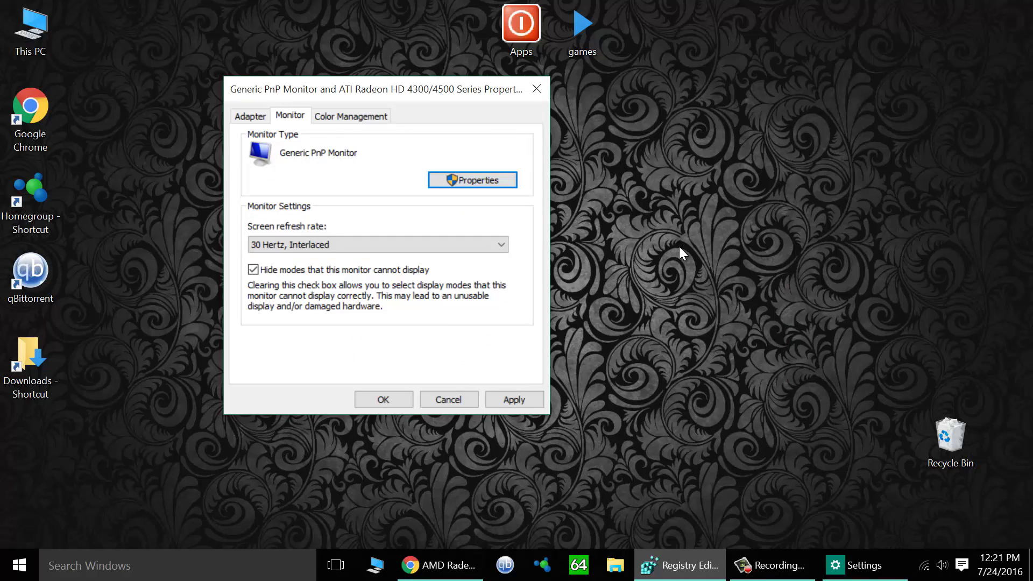